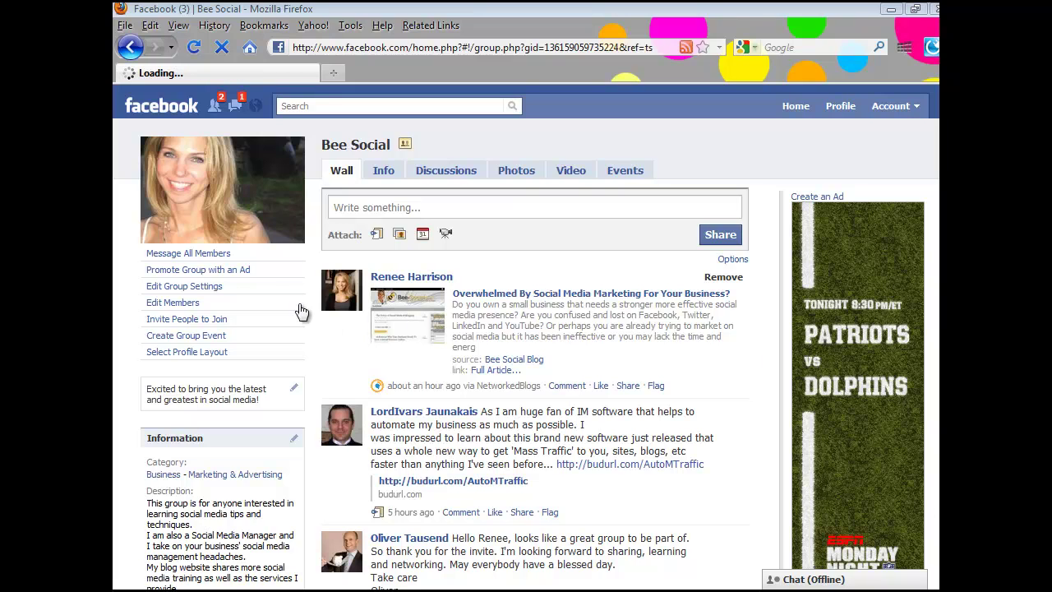
# Change the layout of the first slide to Blank
pyautogui.moveTo(188, 230)
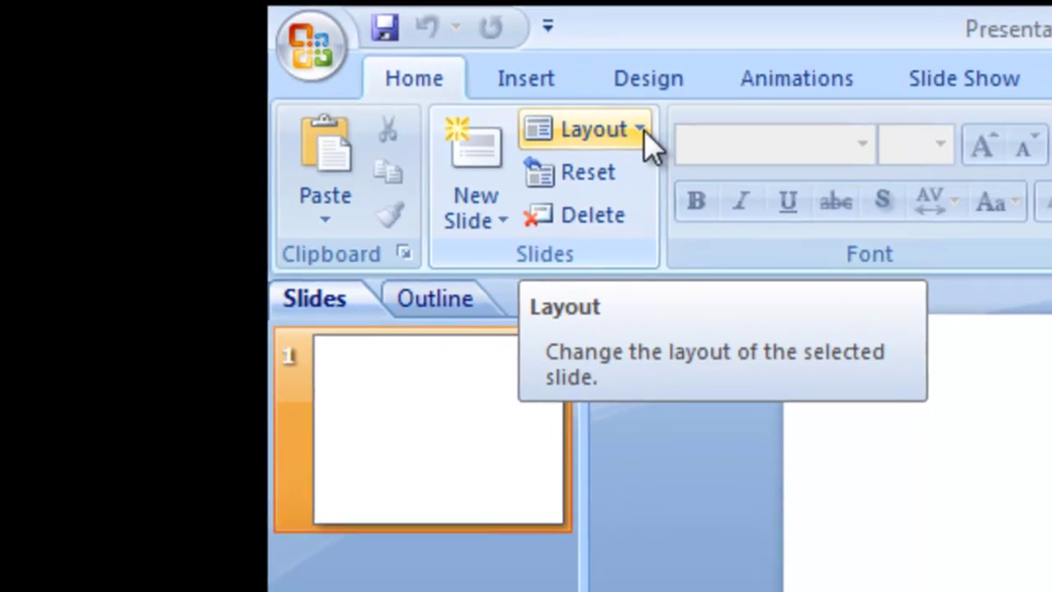
pyautogui.click(644, 129)
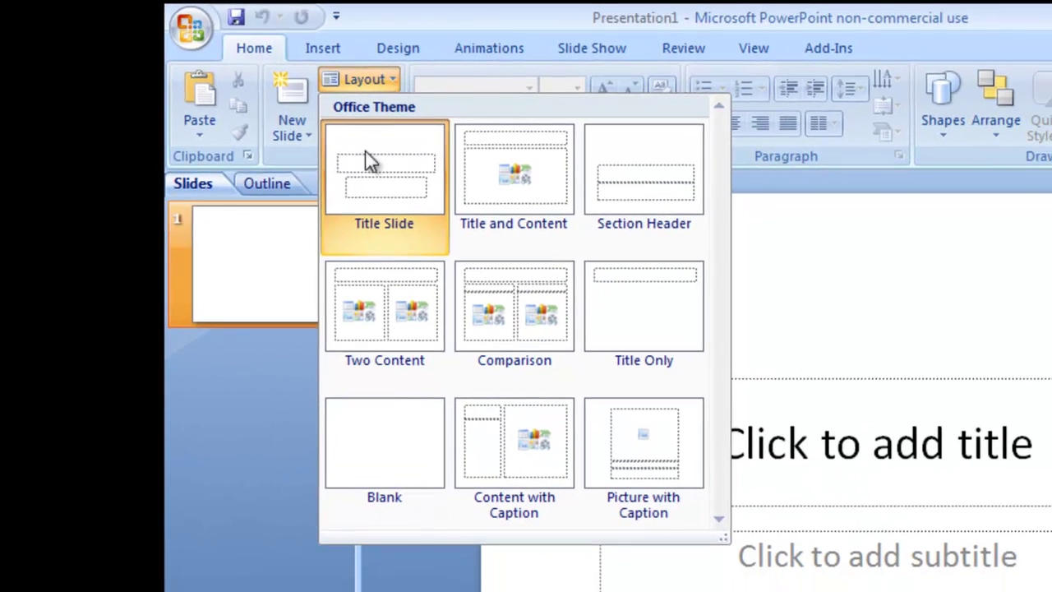
pyautogui.click(365, 462)
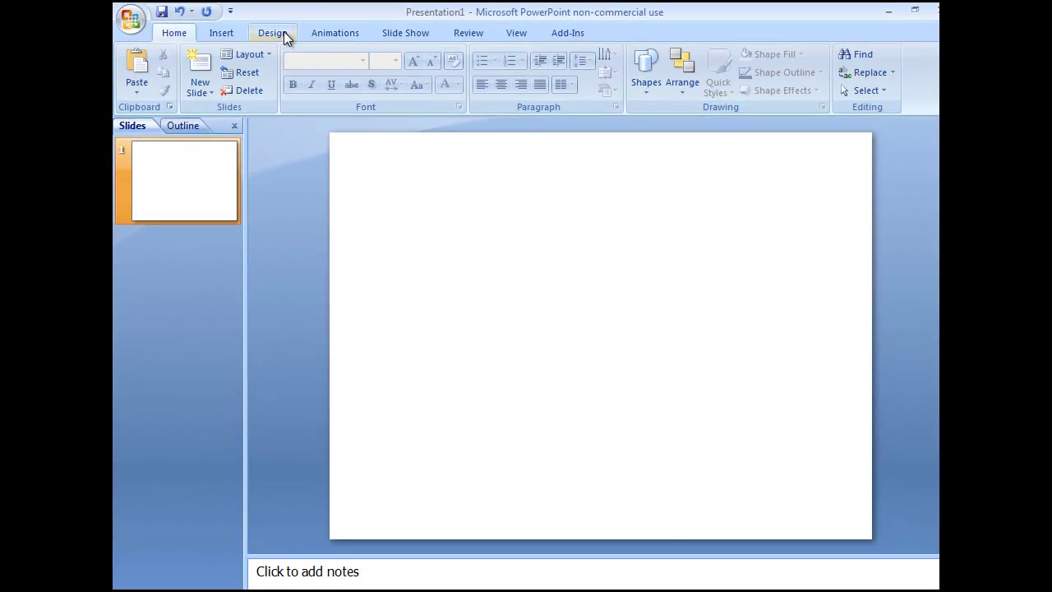
# Apply the Flow theme with its wavy blue header, trying the Office color scheme and switching to Module
pyautogui.click(283, 31)
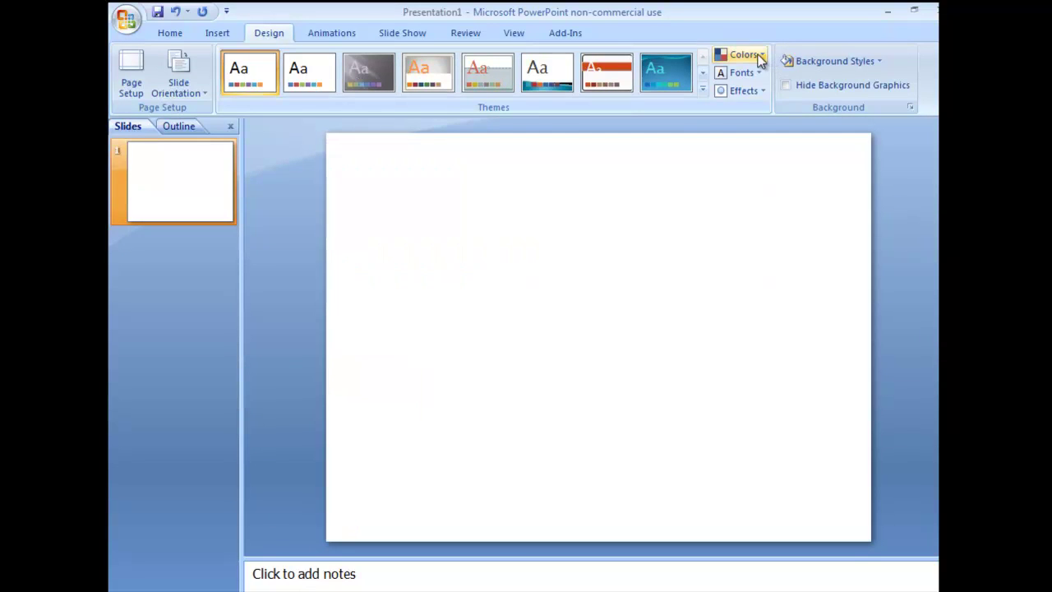
pyautogui.click(682, 69)
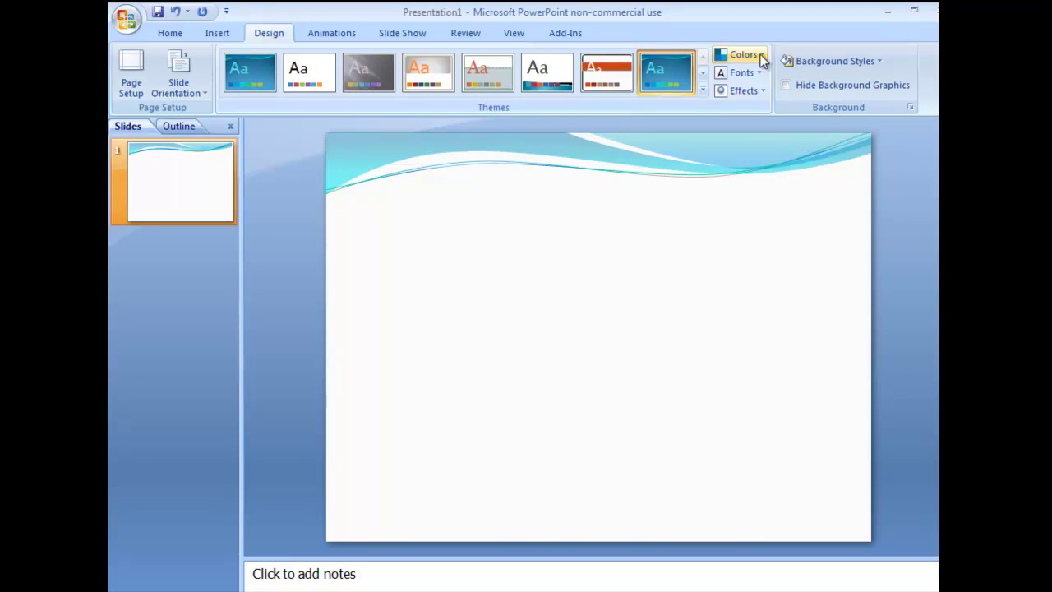
pyautogui.click(755, 55)
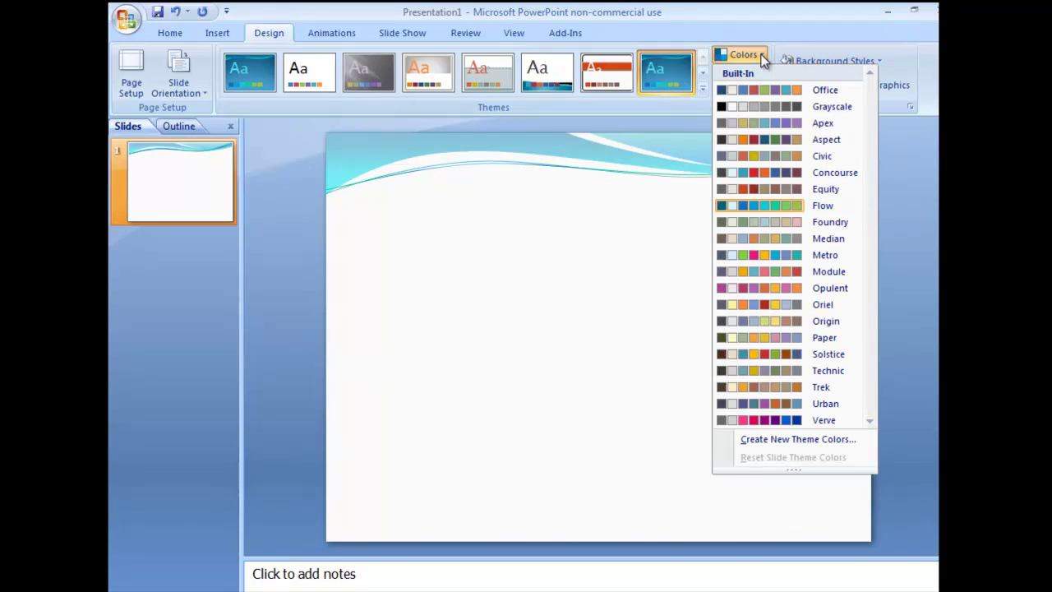
pyautogui.click(822, 89)
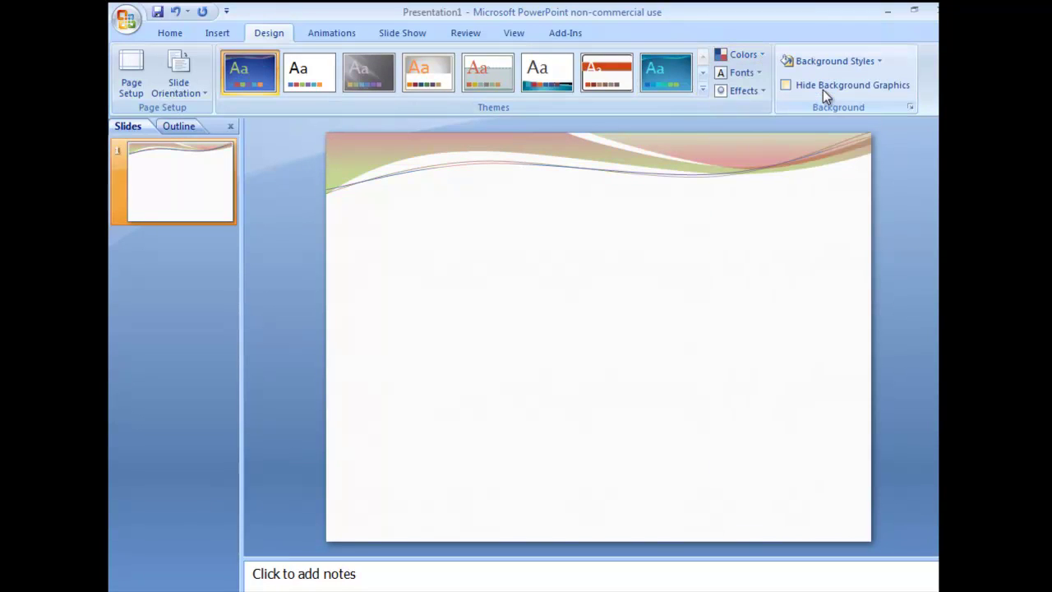
pyautogui.click(752, 58)
pyautogui.click(829, 272)
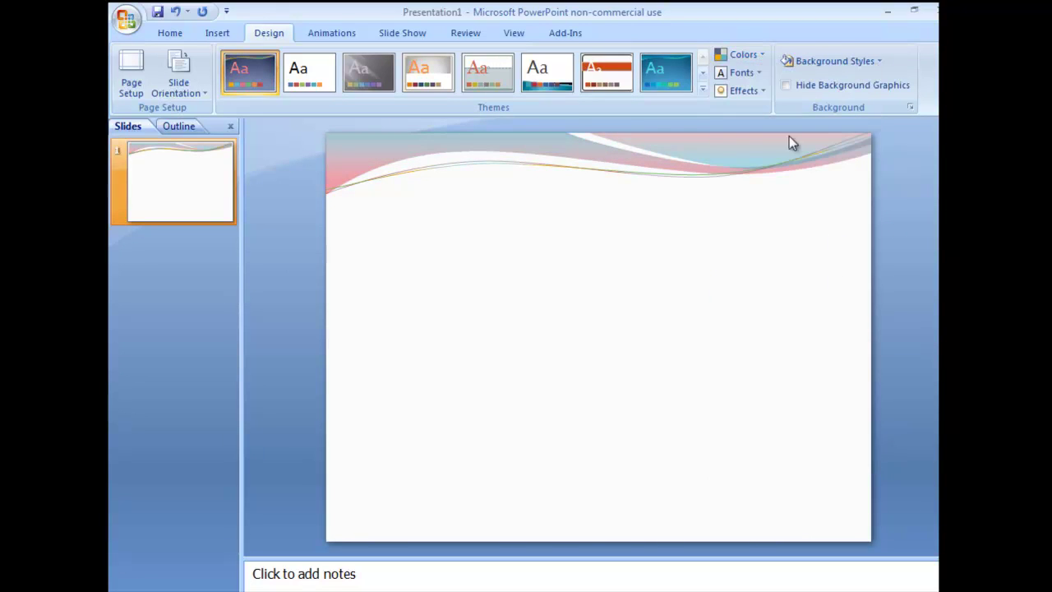
# Look through the built-in theme fonts, theme effects and background styles without applying any
pyautogui.click(761, 75)
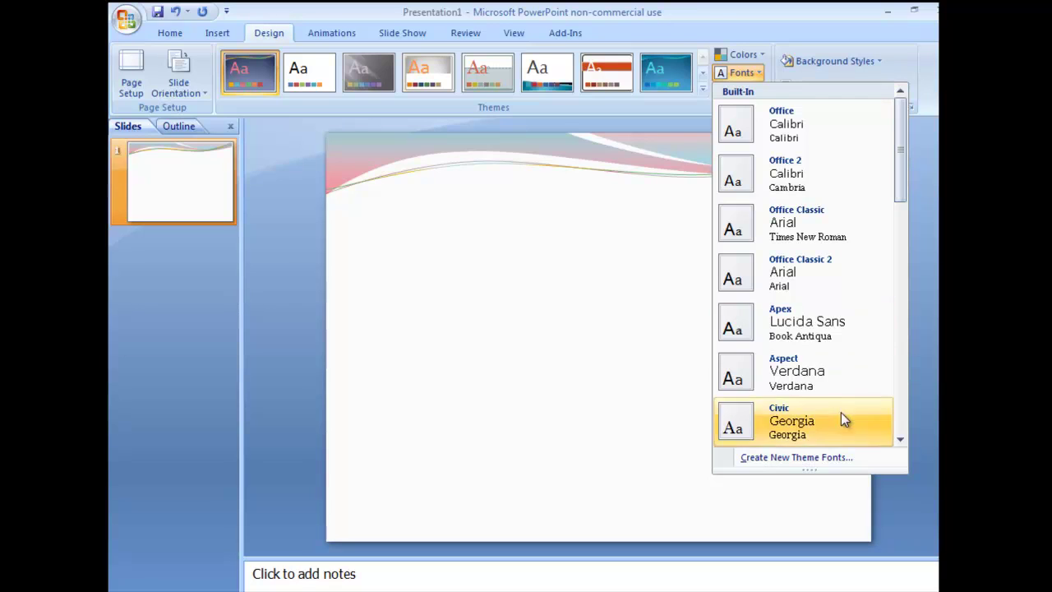
pyautogui.click(892, 67)
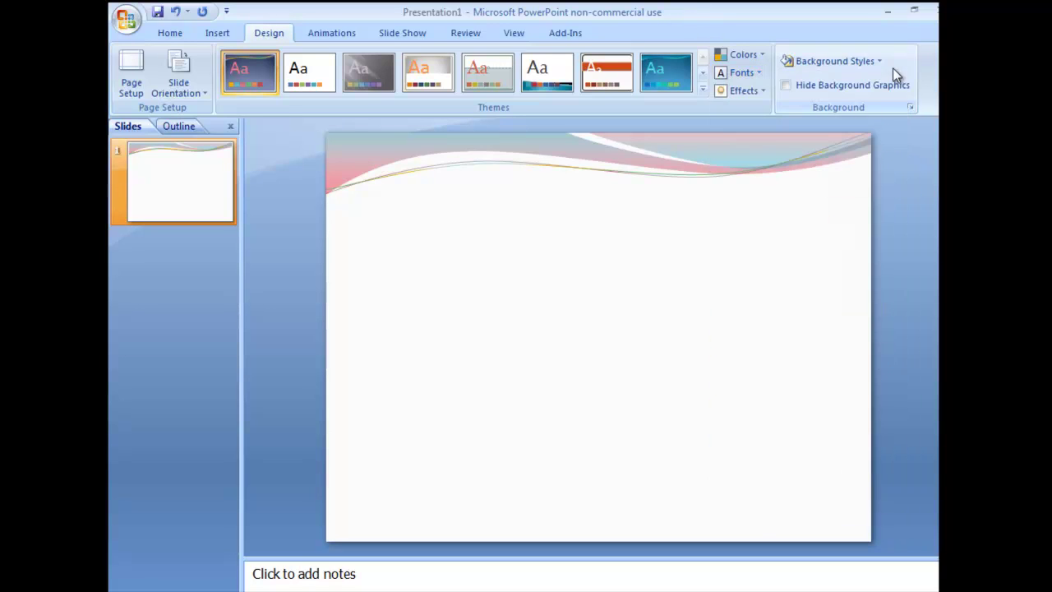
pyautogui.click(761, 92)
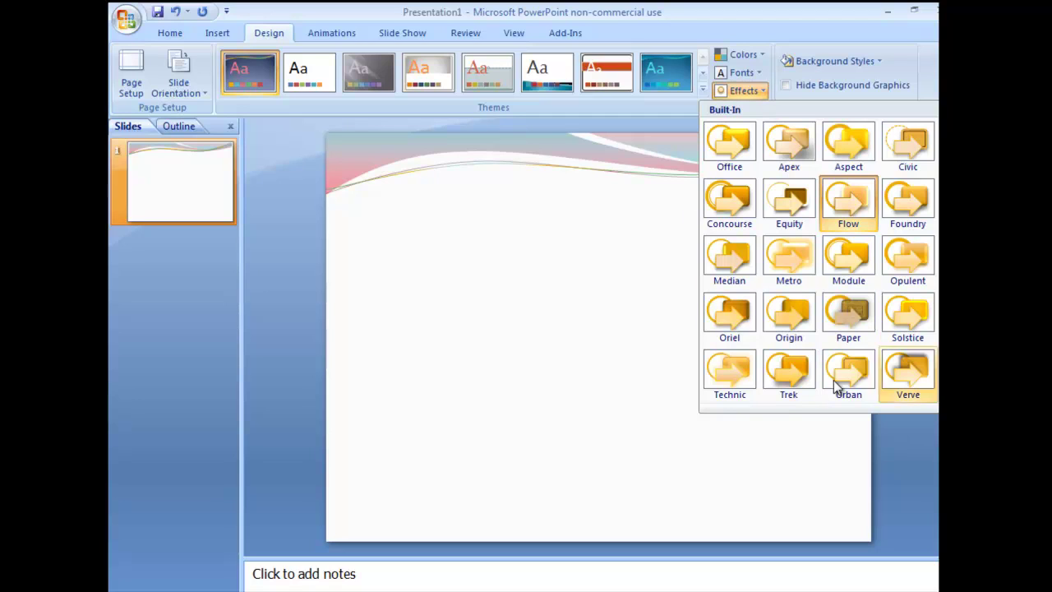
pyautogui.click(782, 34)
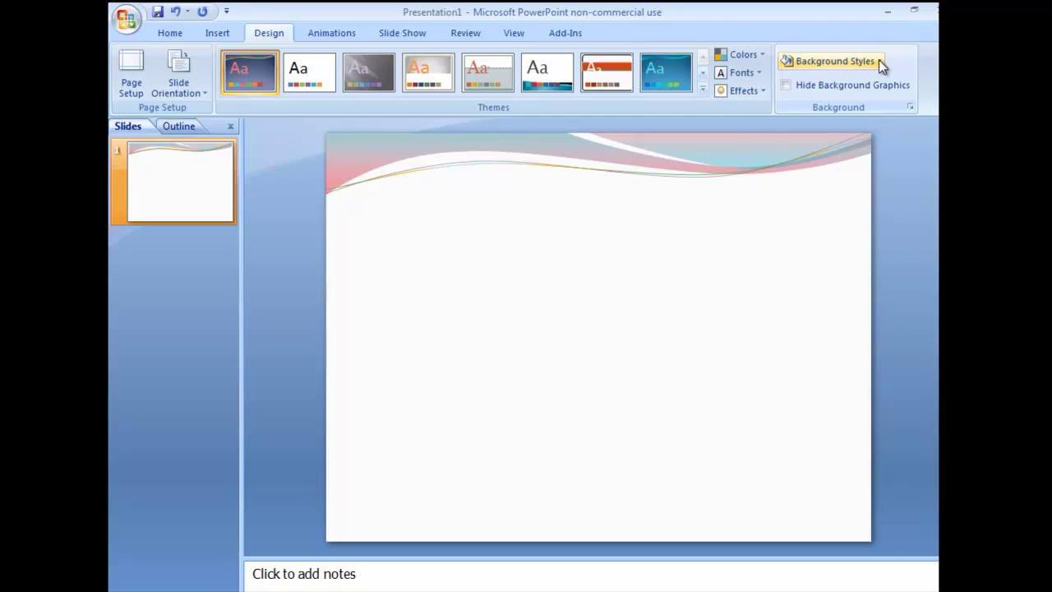
pyautogui.click(878, 59)
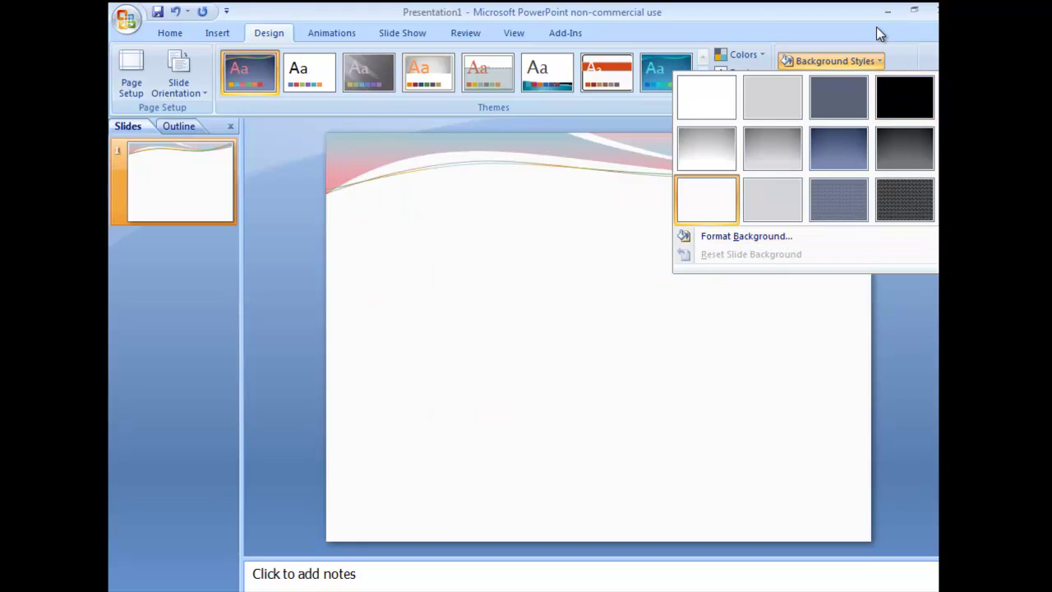
pyautogui.click(876, 30)
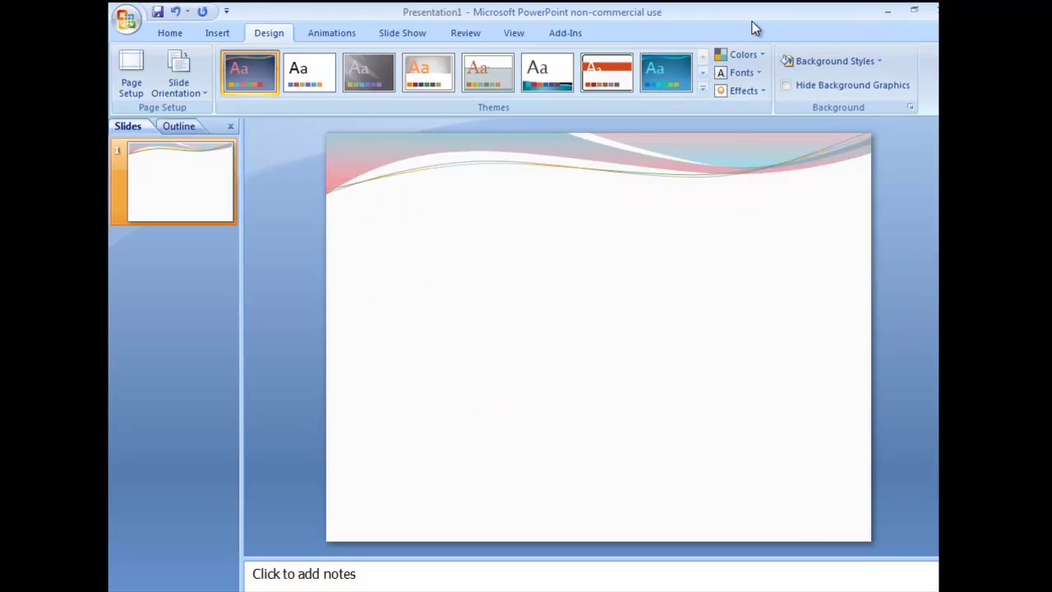
# Try the Metro theme and the neighbouring black theme with yellow lettering, pairing the latter with the Grayscale color scheme
pyautogui.click(703, 77)
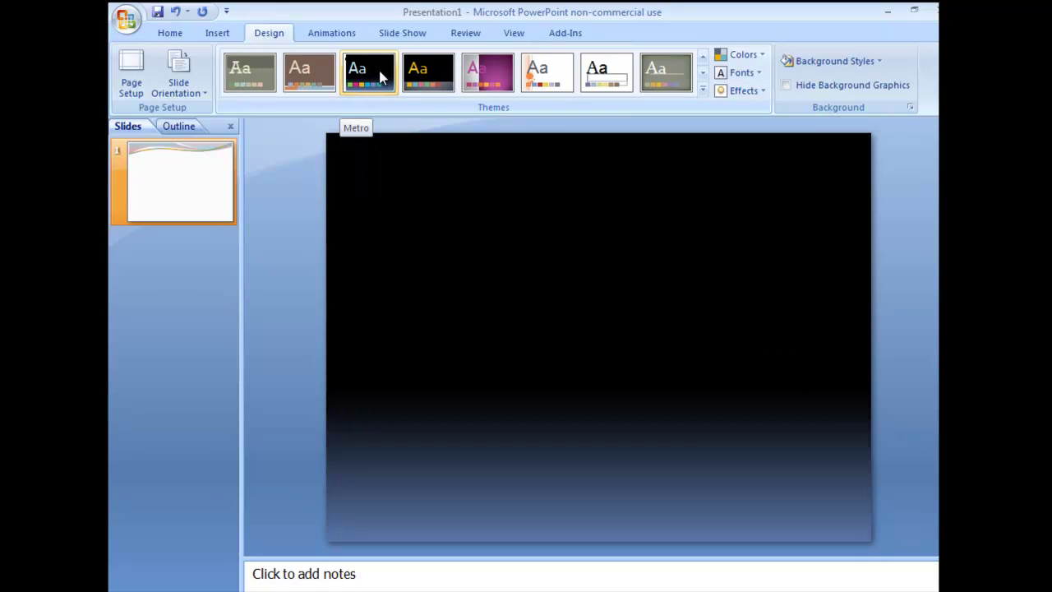
pyautogui.click(380, 77)
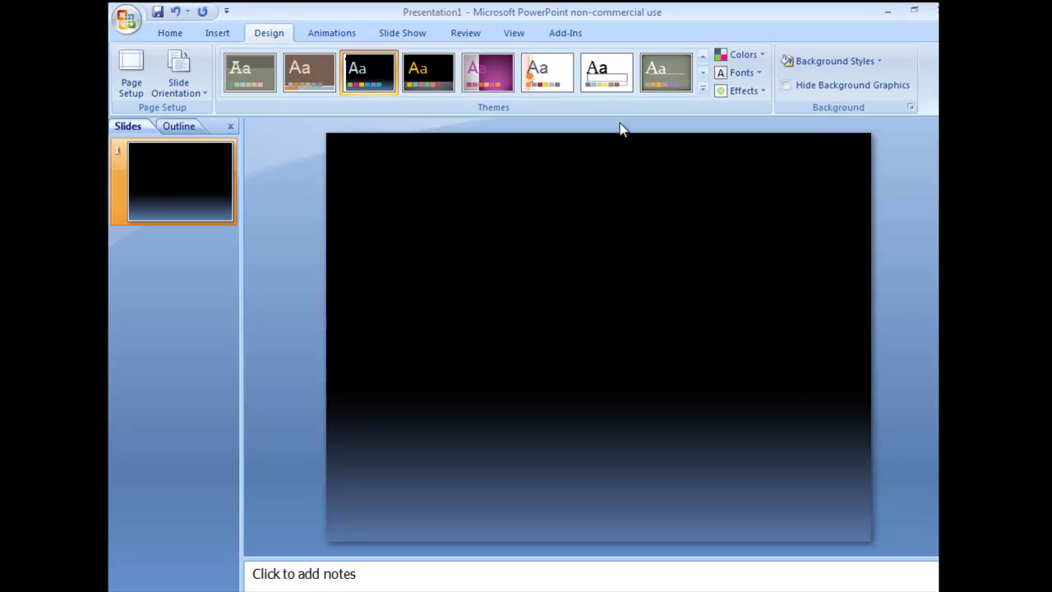
pyautogui.click(758, 64)
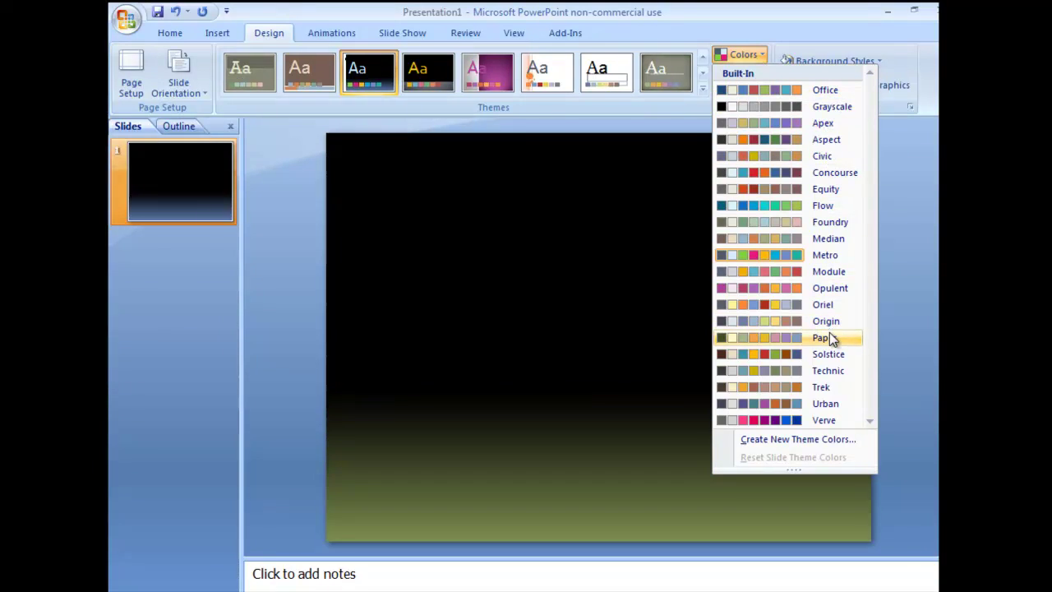
pyautogui.click(434, 70)
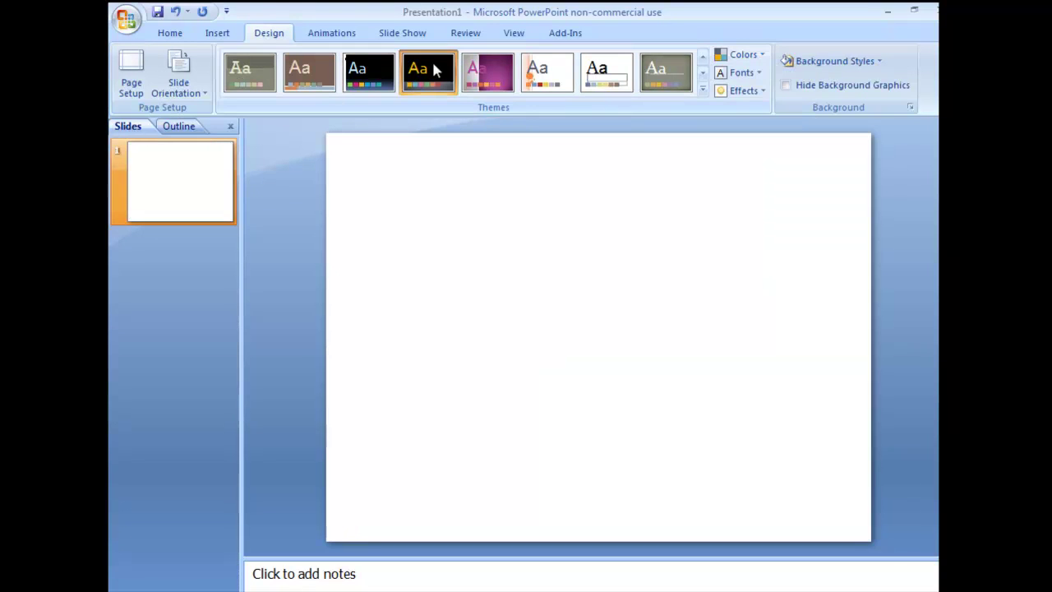
pyautogui.click(755, 56)
pyautogui.click(797, 105)
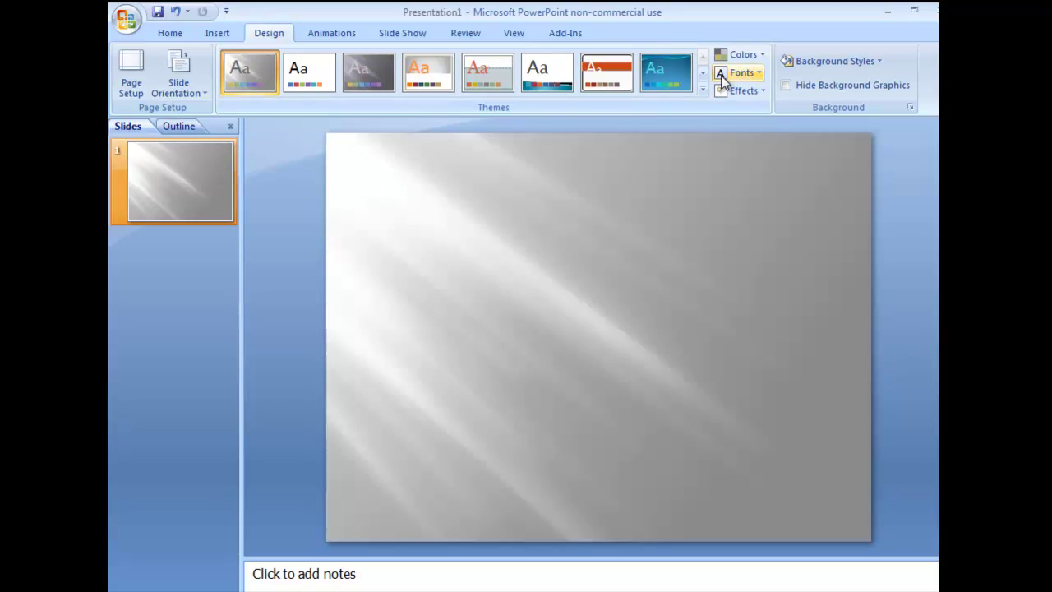
# Give the slide the light gray background style with diagonal light streaks
pyautogui.click(882, 58)
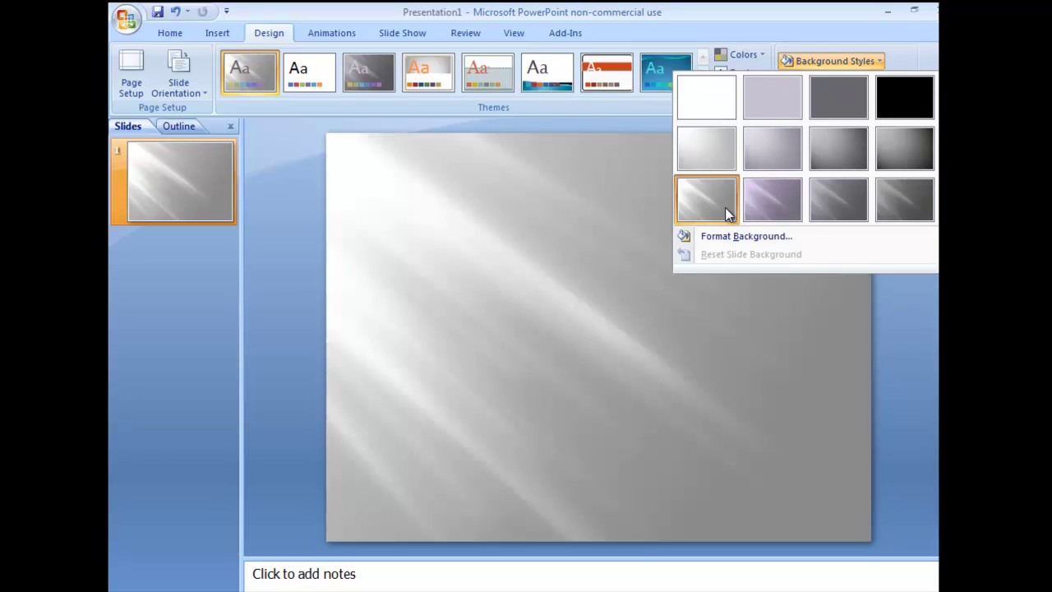
pyautogui.click(725, 212)
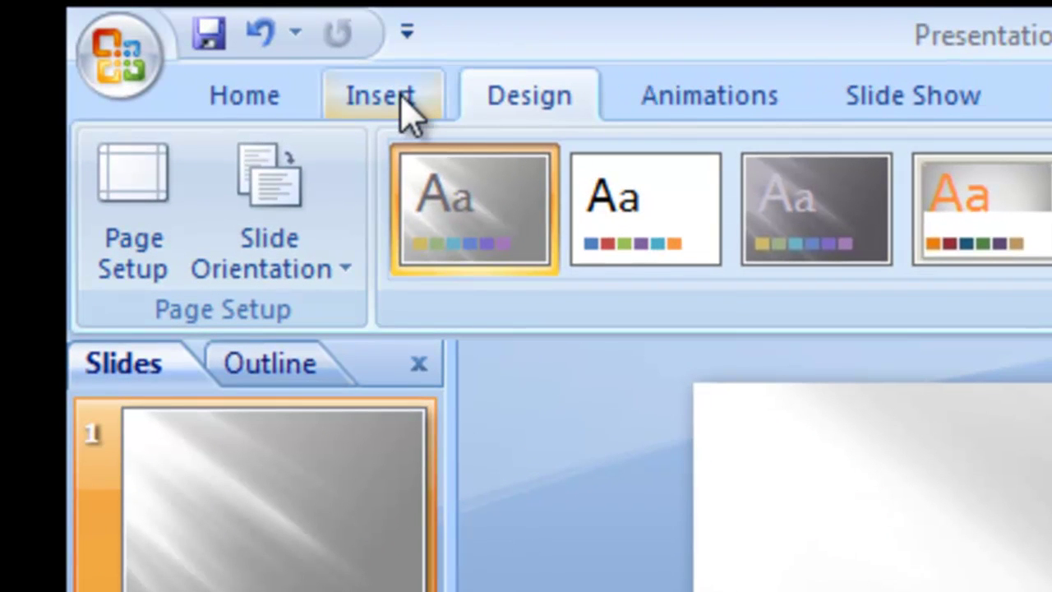
# Insert the portrait photo from the BLOG Photos folder and move it slightly up on the slide
pyautogui.click(408, 113)
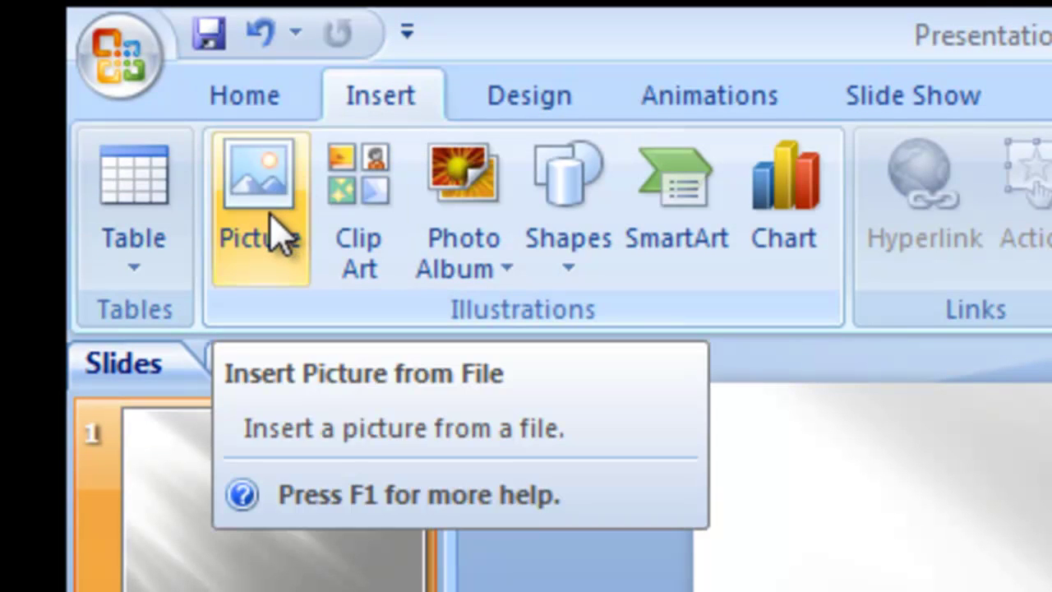
pyautogui.click(279, 234)
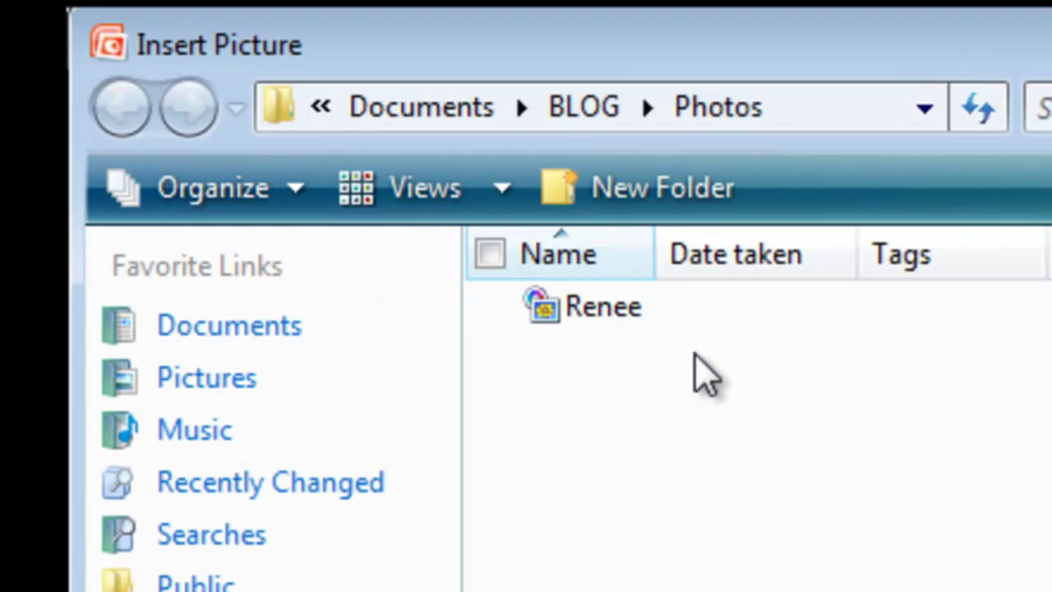
pyautogui.click(621, 316)
pyautogui.doubleClick(629, 325)
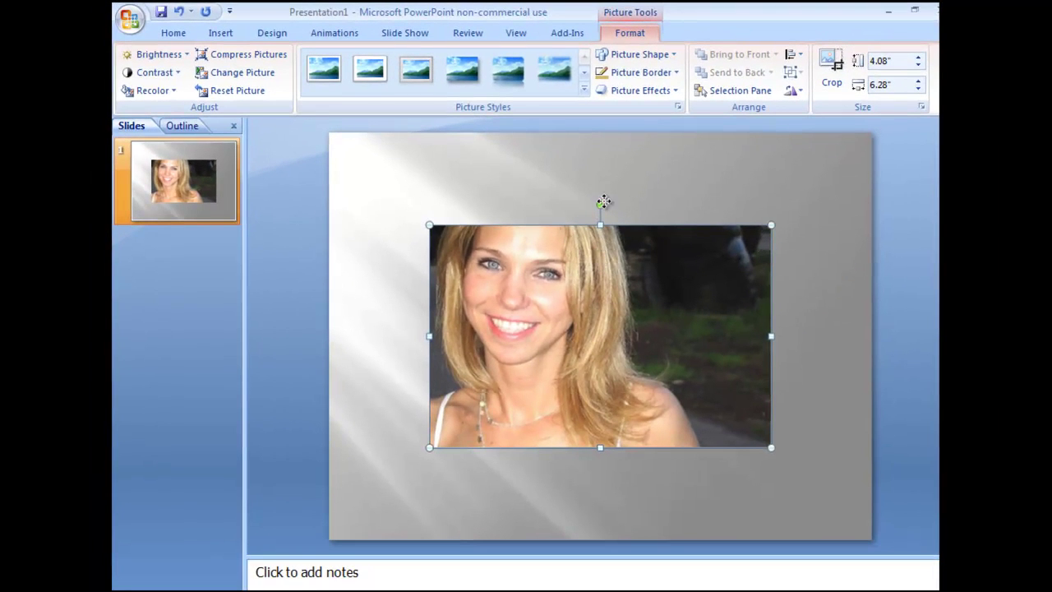
pyautogui.moveTo(603, 215); pyautogui.dragTo(607, 178)
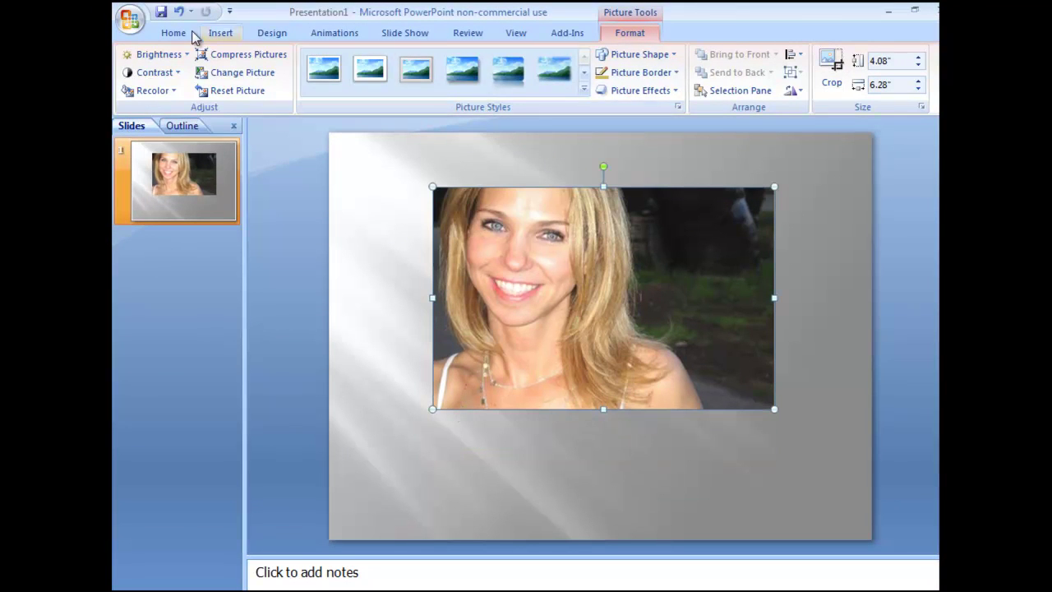
pyautogui.click(220, 34)
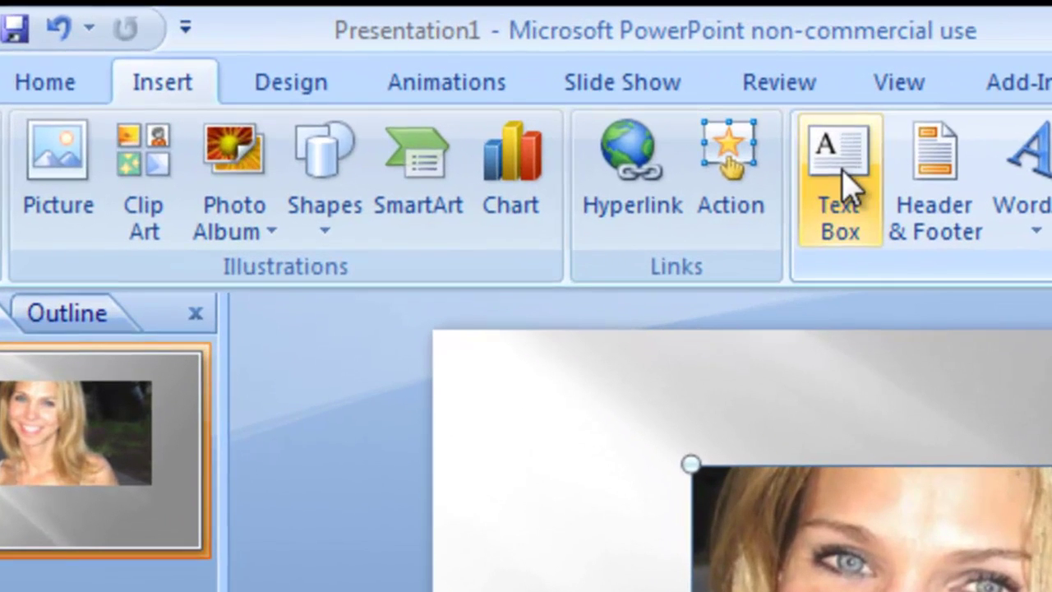
pyautogui.click(853, 164)
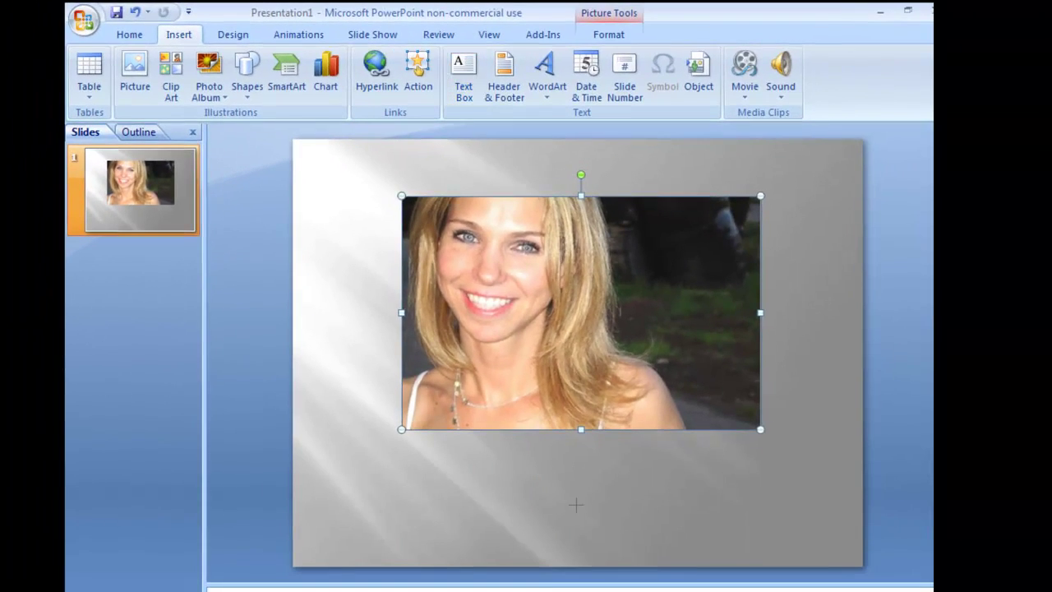
pyautogui.click(577, 511)
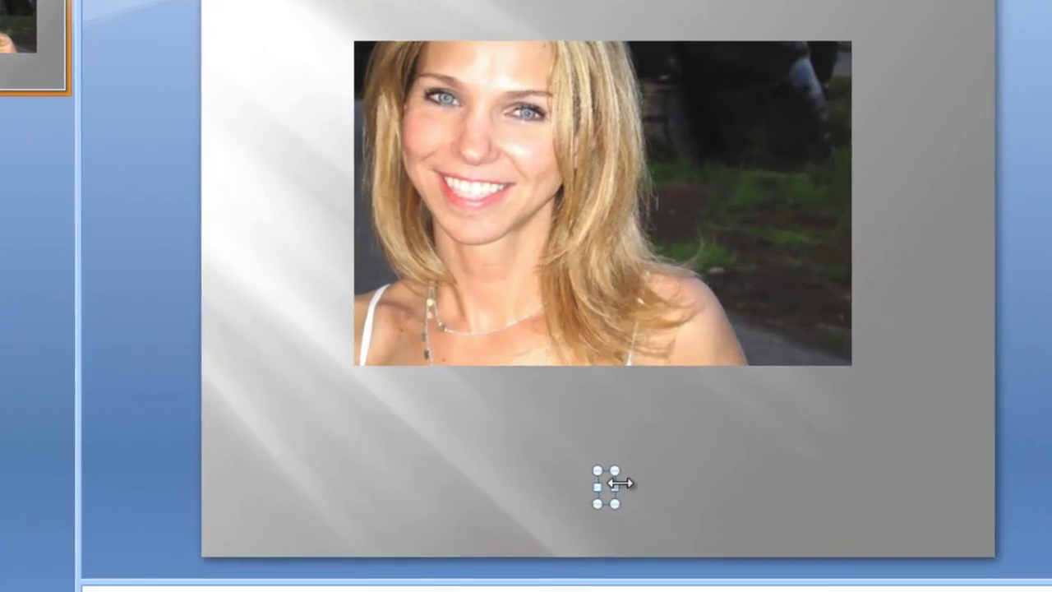
pyautogui.moveTo(622, 484); pyautogui.dragTo(886, 485)
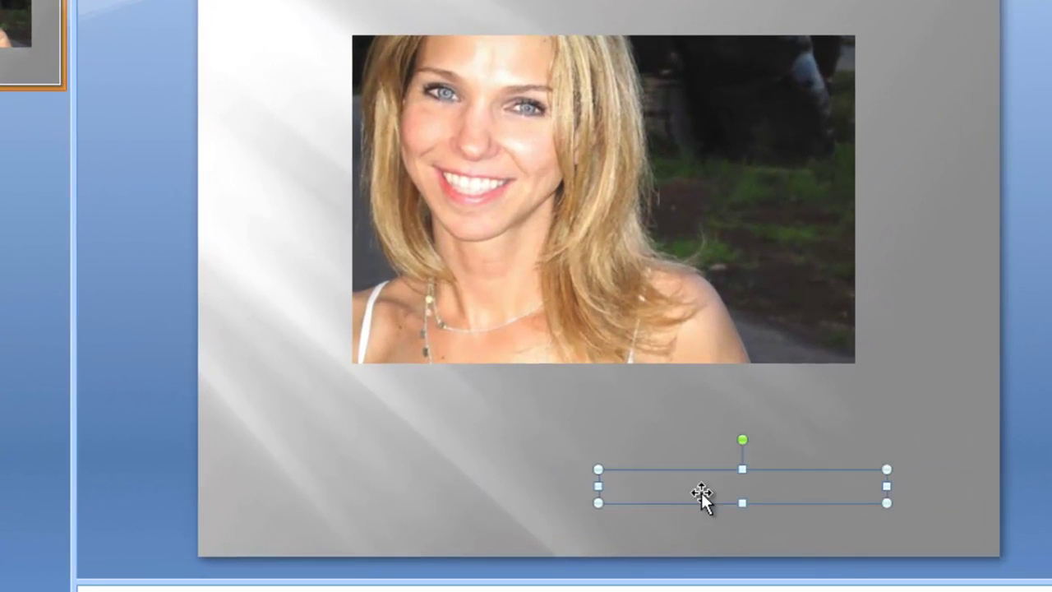
pyautogui.moveTo(598, 486); pyautogui.dragTo(290, 485)
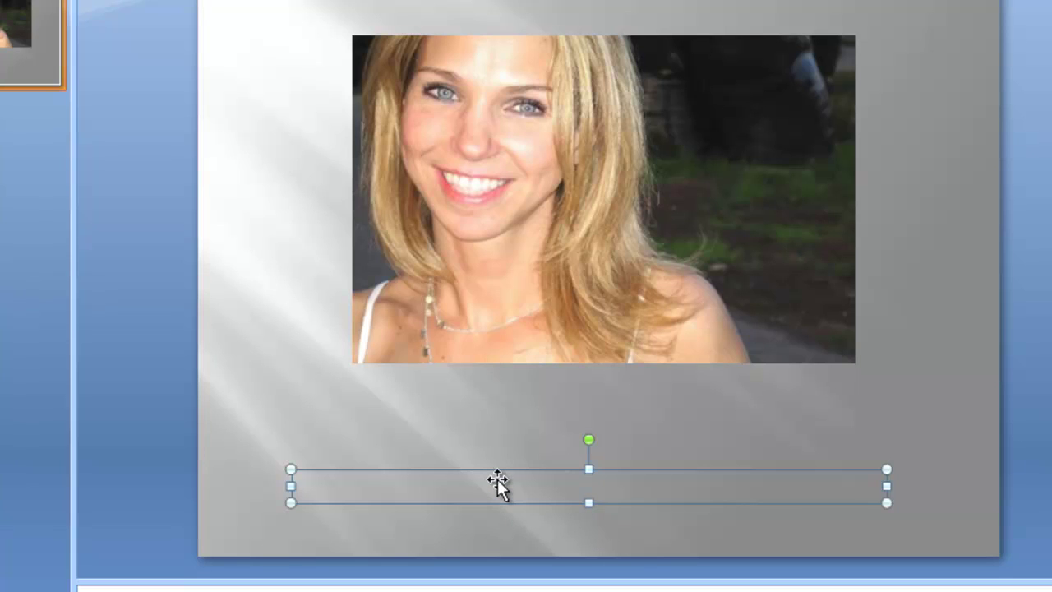
pyautogui.write('www.')
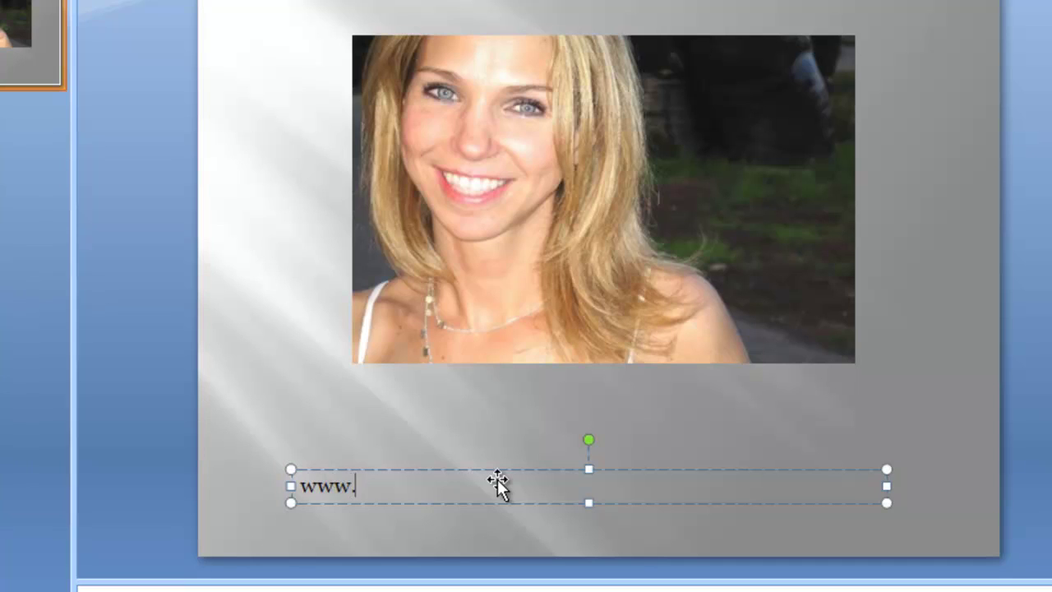
pyautogui.write('bee-social.com')
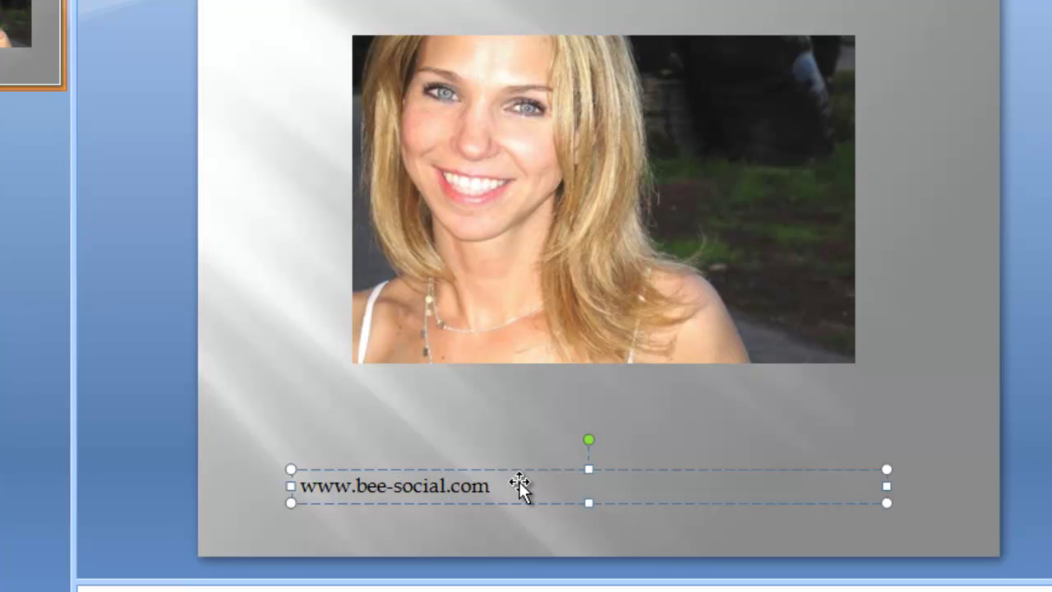
# Set the font size of the website address text to 48
pyautogui.moveTo(299, 485); pyautogui.dragTo(499, 486)
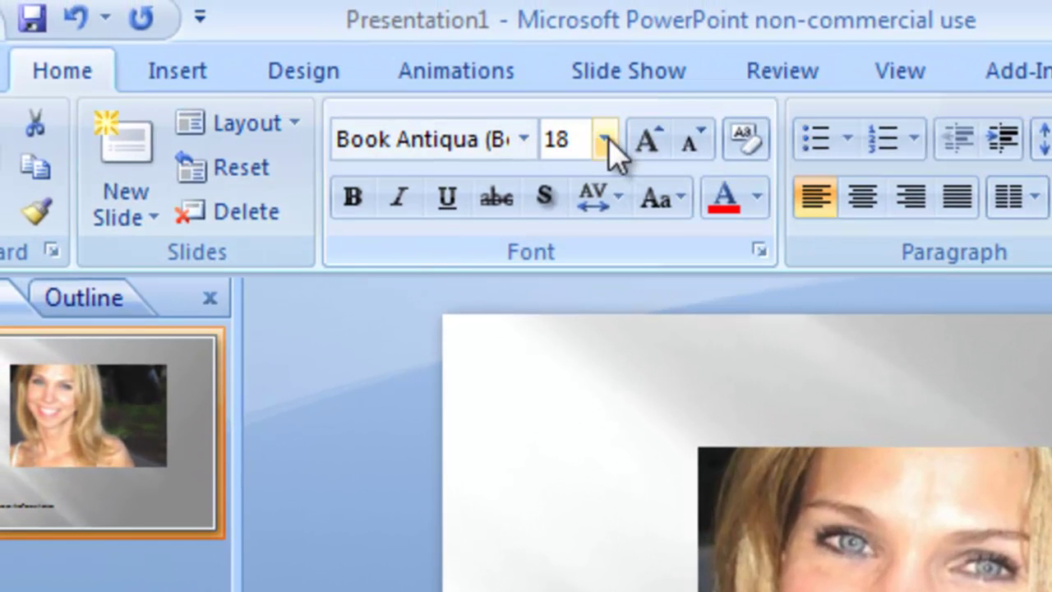
pyautogui.click(605, 140)
pyautogui.press('Down')
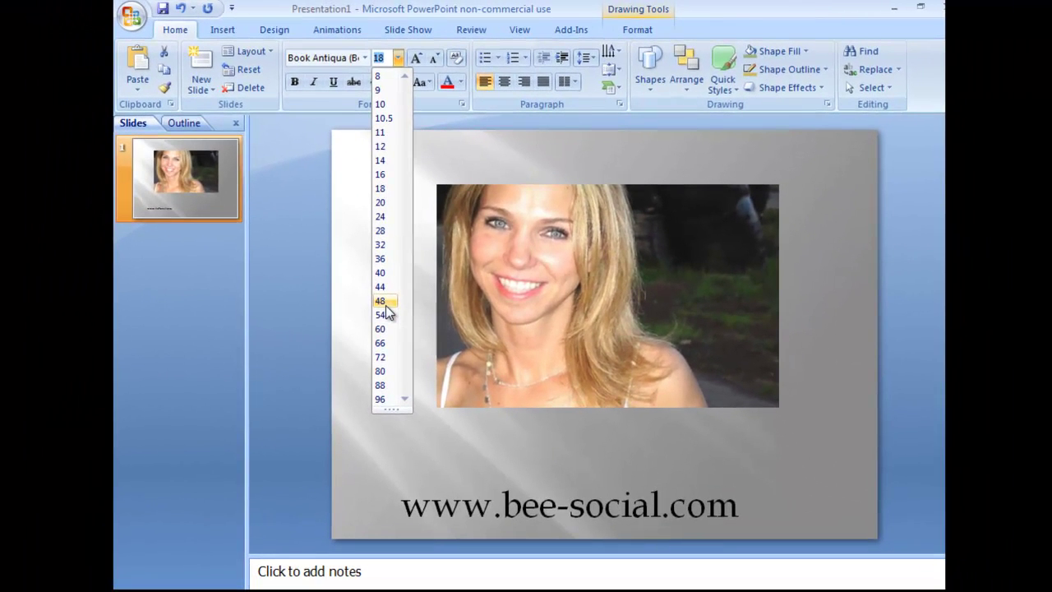
pyautogui.click(381, 302)
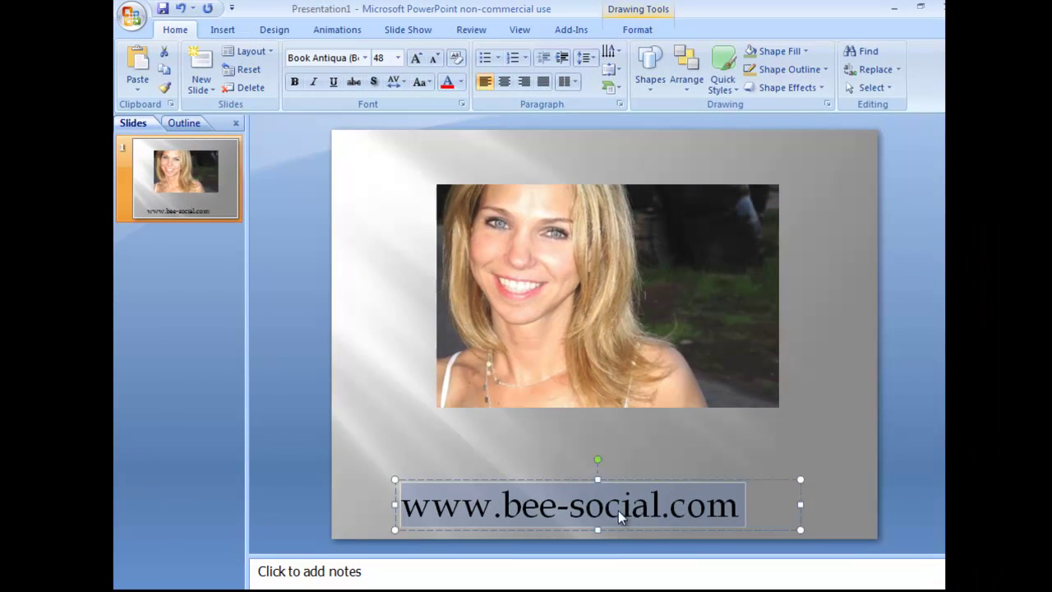
# Insert the line "Creating Social Buzz for Businesses" above the website address in the text box
pyautogui.click(768, 497)
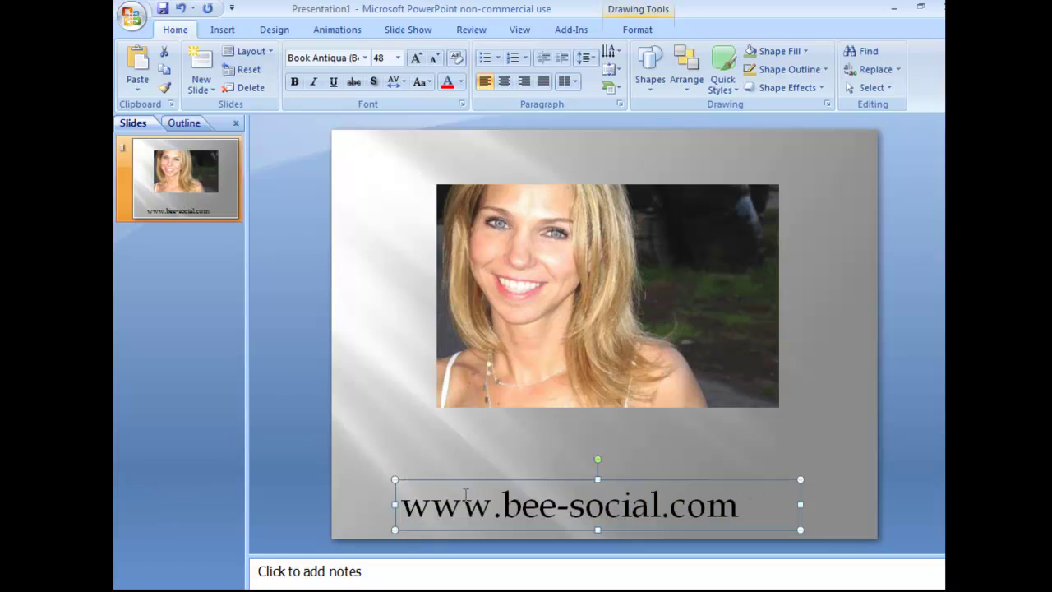
pyautogui.click(400, 493)
pyautogui.write('Creatin')
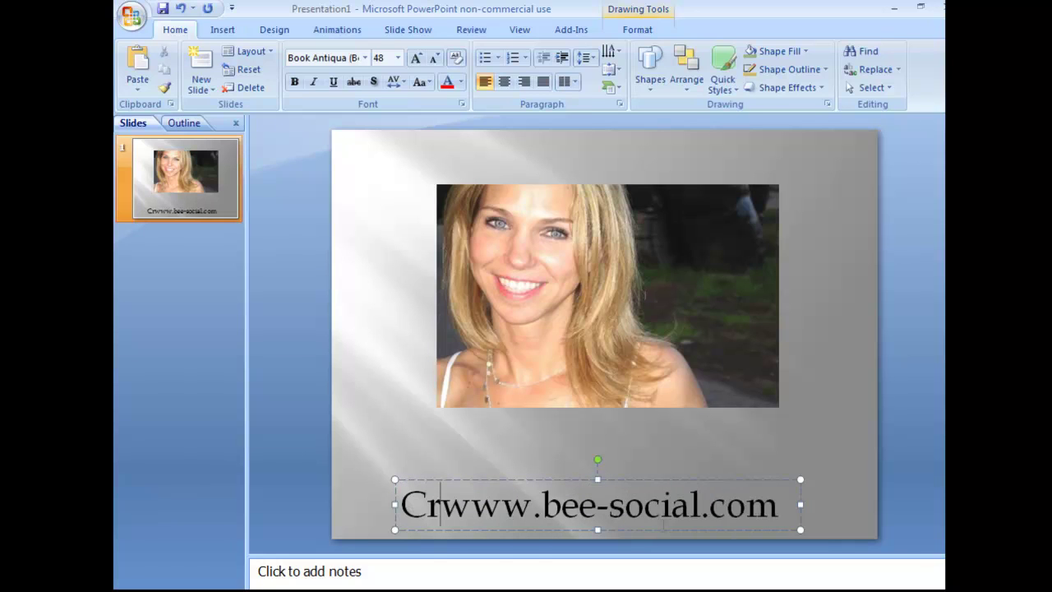
pyautogui.write('g www.bee-s')
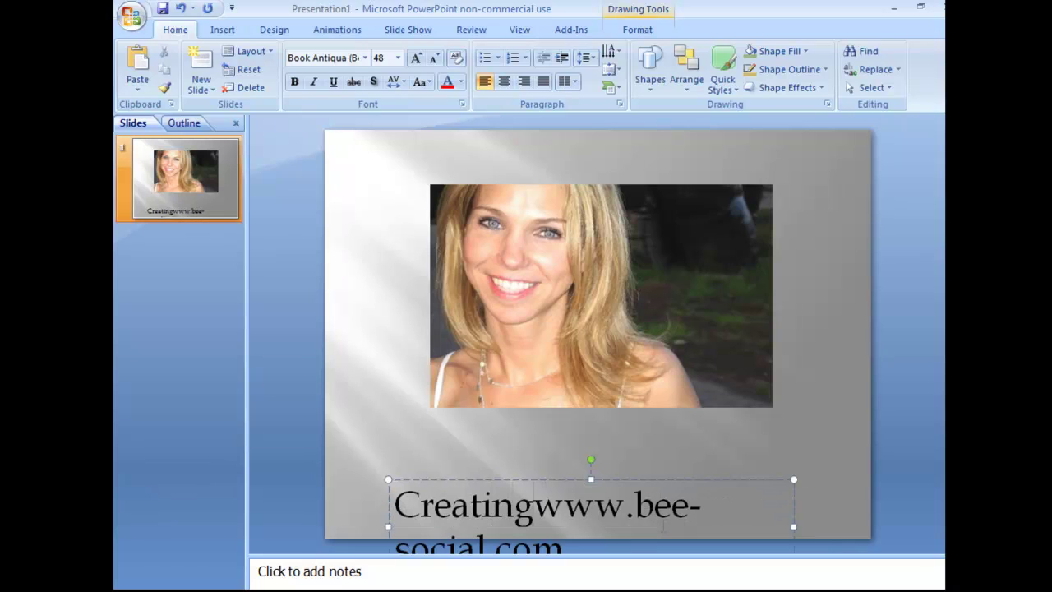
pyautogui.press('BackSpace')
pyautogui.write('Social Bu')
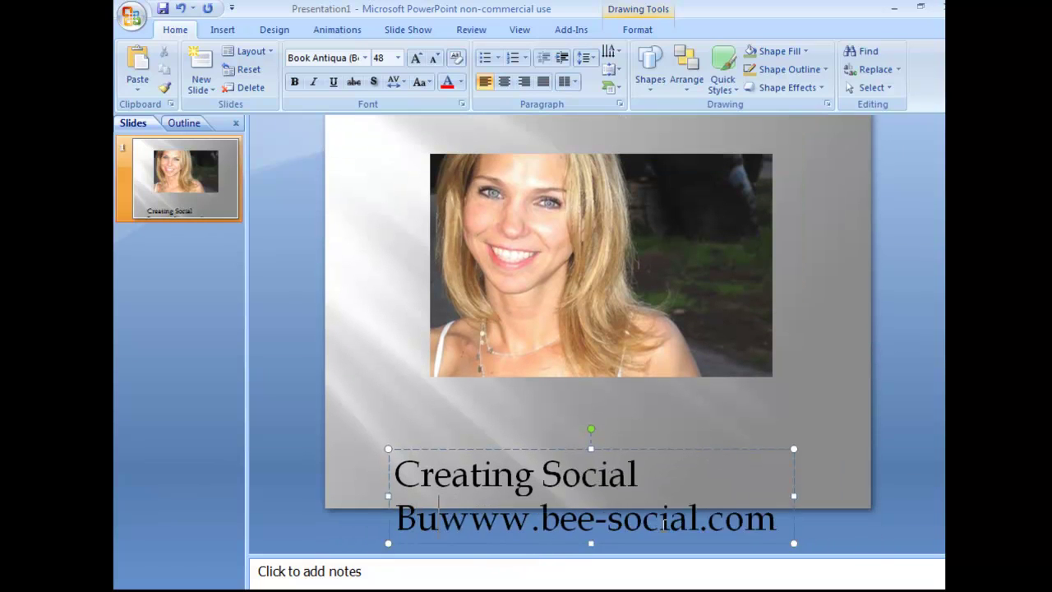
pyautogui.write('zz for B')
pyautogui.write('usi')
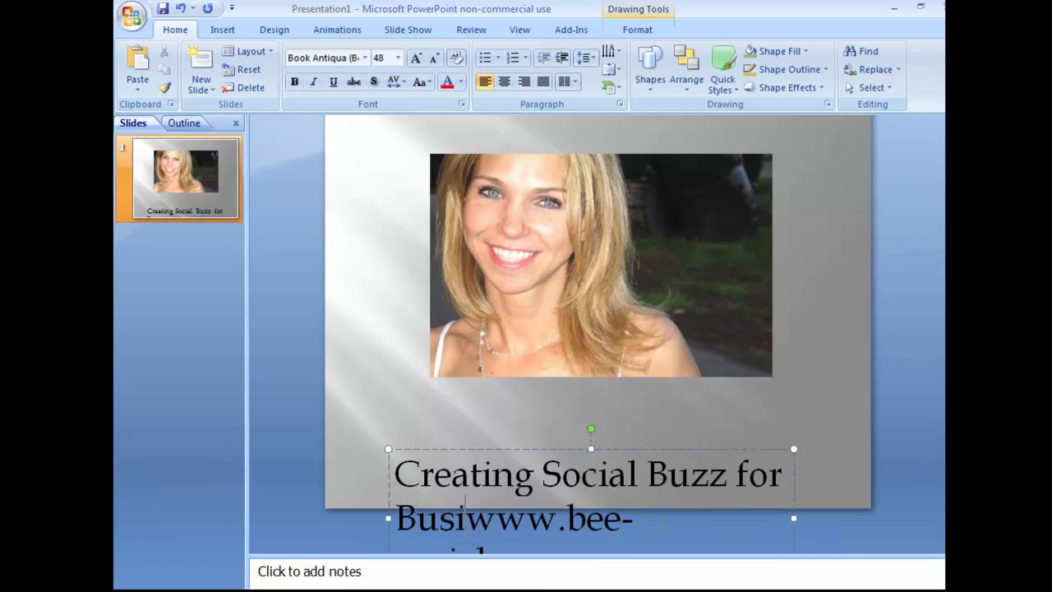
pyautogui.write('nes')
pyautogui.press('BackSpace')
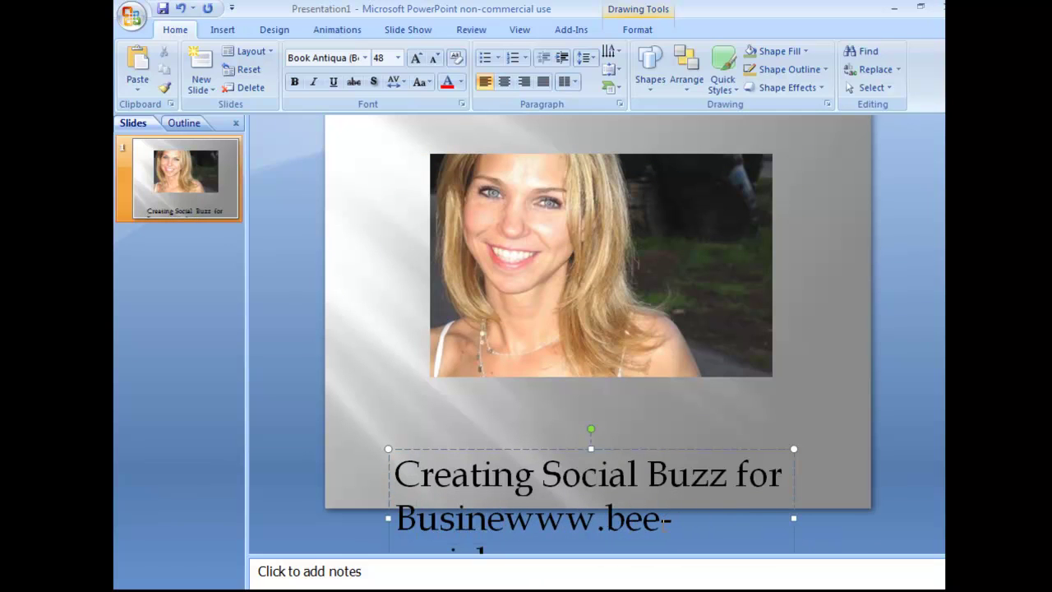
pyautogui.write('sses')
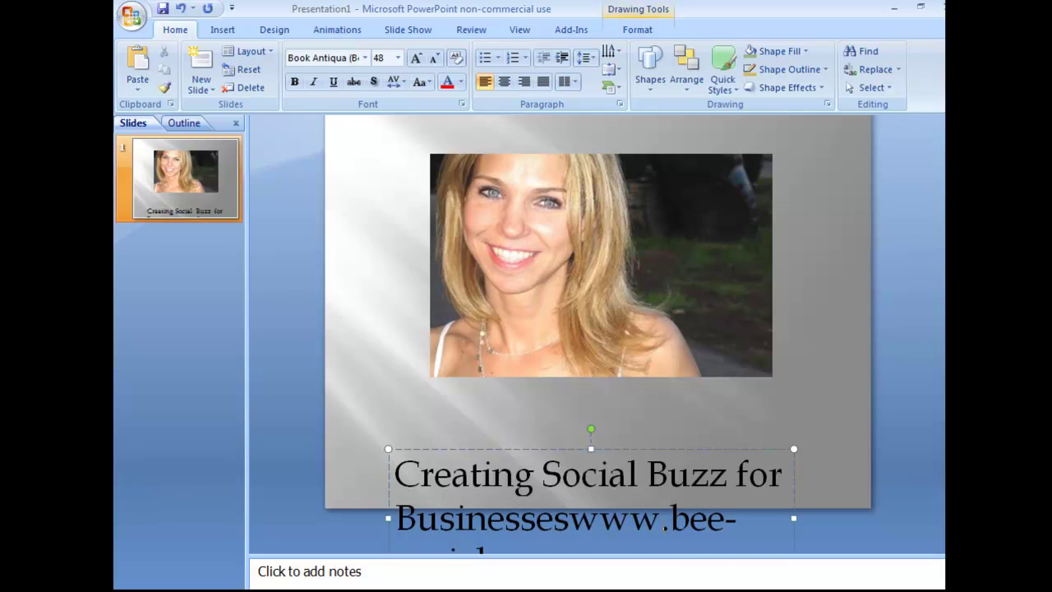
pyautogui.press('Return')
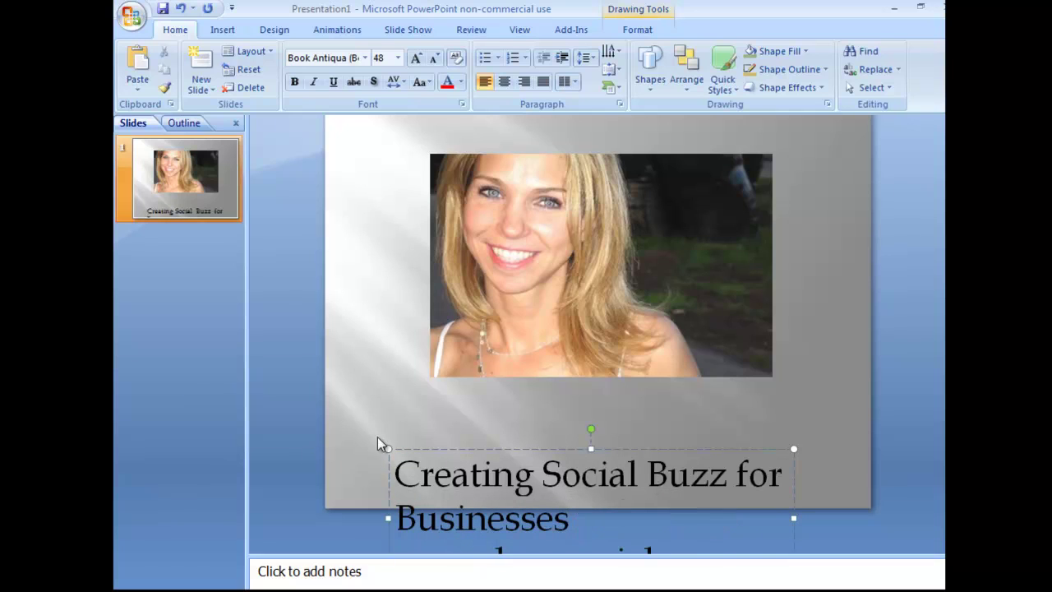
# Set the font size of both text lines to 28 and center them in the text box
pyautogui.moveTo(394, 473); pyautogui.dragTo(626, 562)
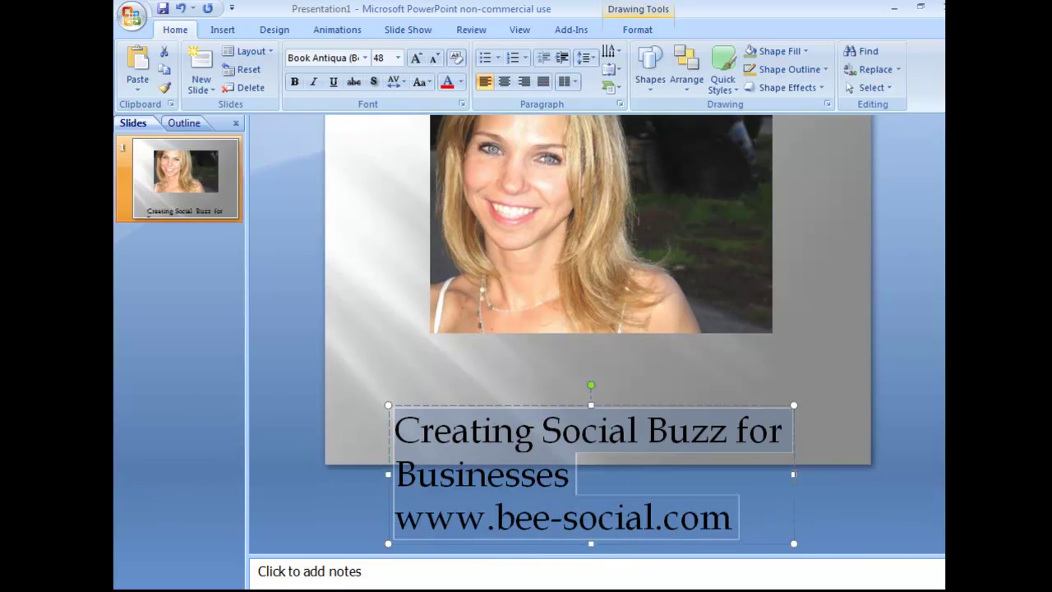
pyautogui.click(398, 58)
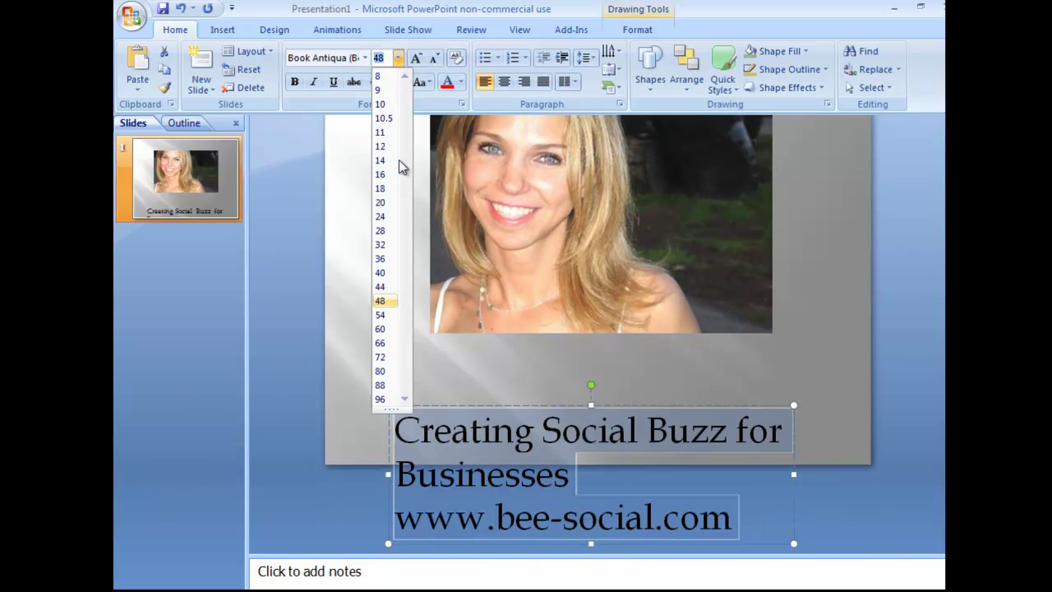
pyautogui.click(381, 232)
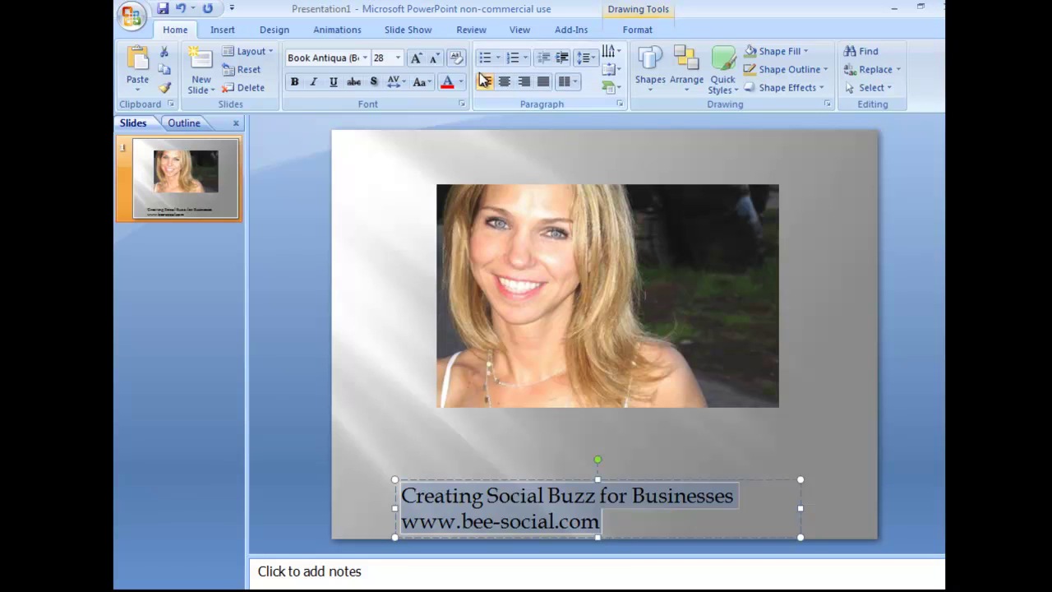
pyautogui.click(505, 85)
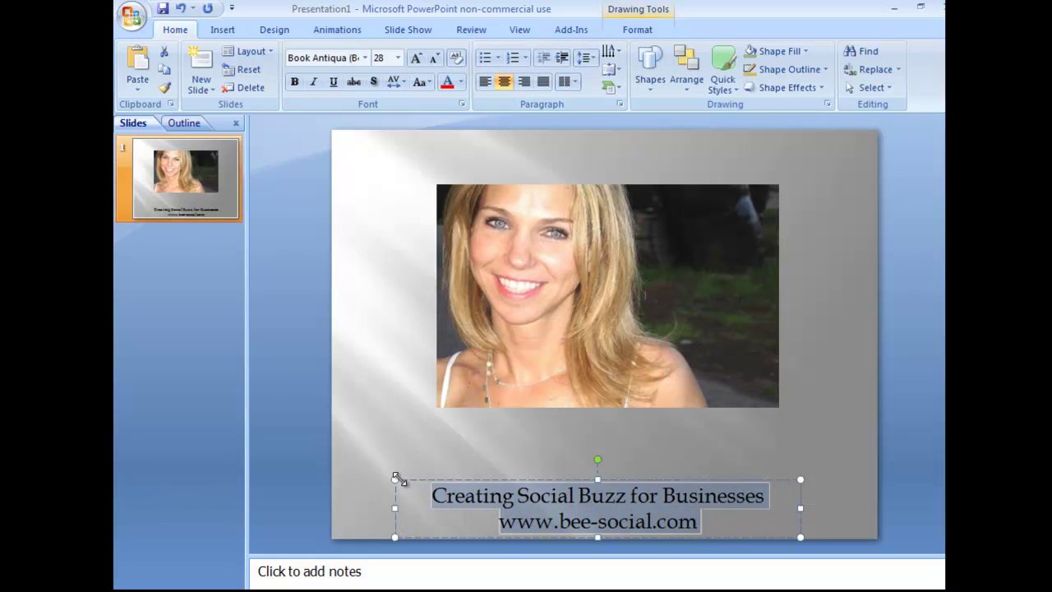
# Move the text box slightly up toward the photo and make both text lines bold
pyautogui.moveTo(395, 478); pyautogui.dragTo(389, 453)
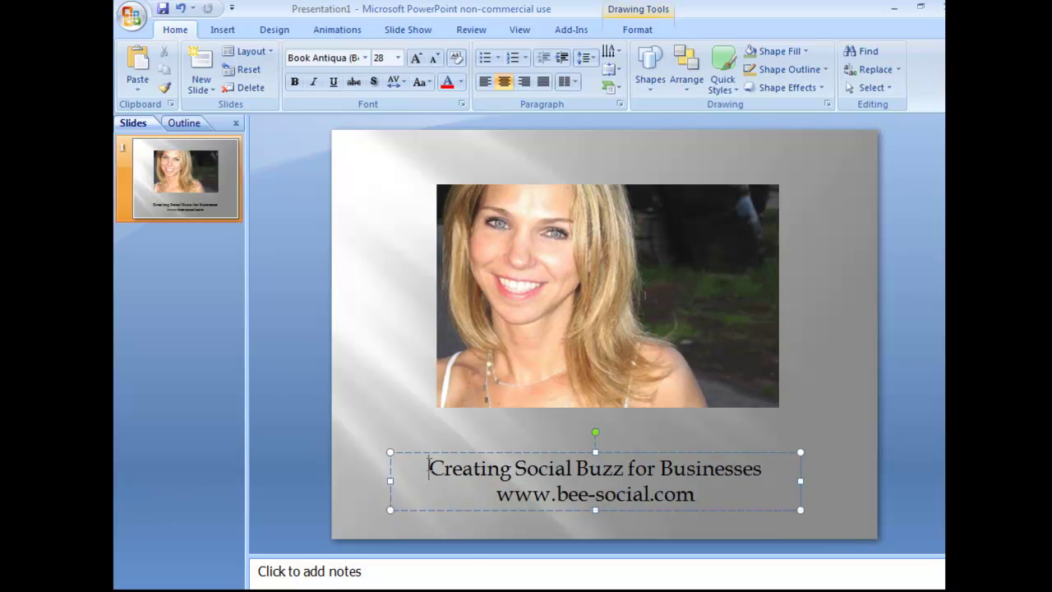
pyautogui.hotkey('ctrl', 'a')
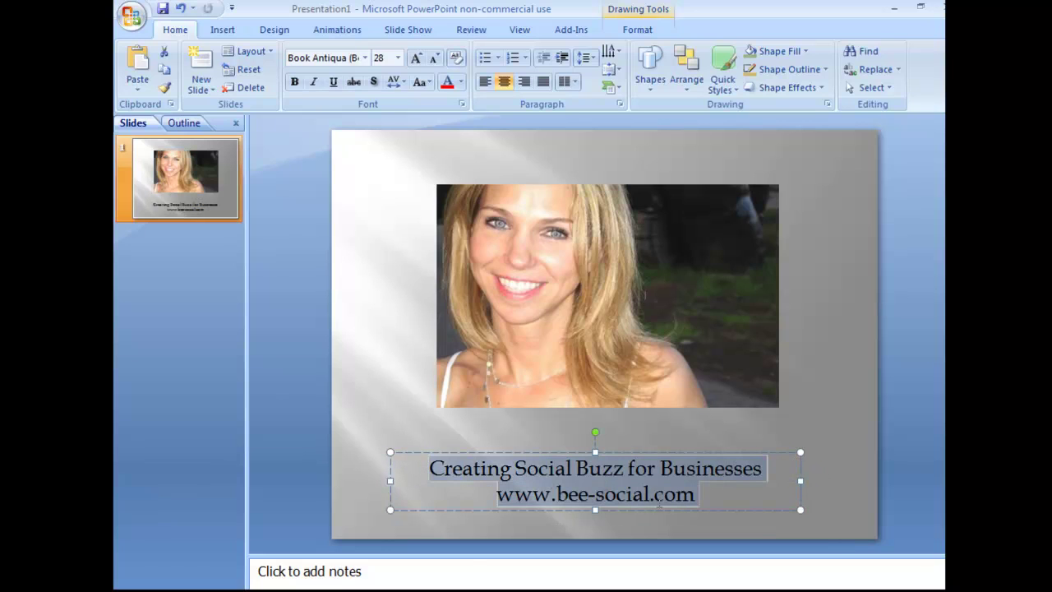
pyautogui.click(294, 81)
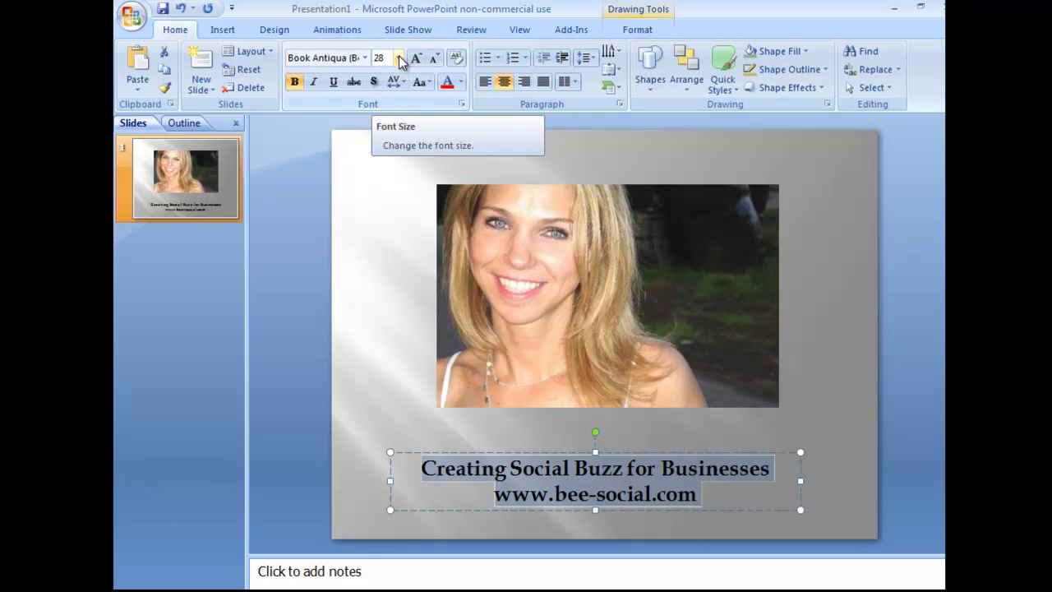
# Set the font size of both bold text lines to 32
pyautogui.click(398, 57)
pyautogui.click(304, 180)
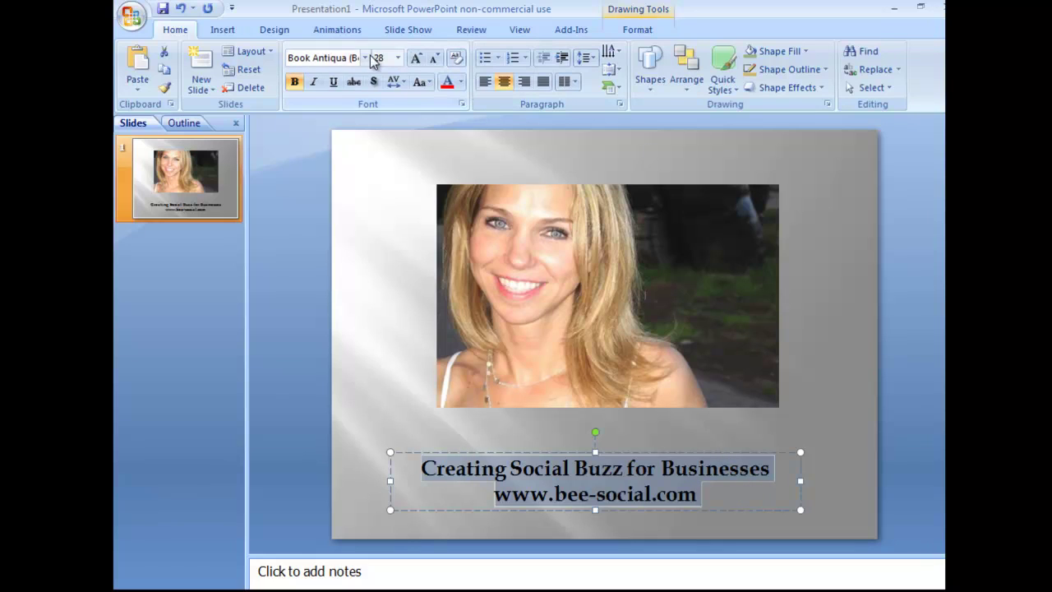
pyautogui.click(398, 58)
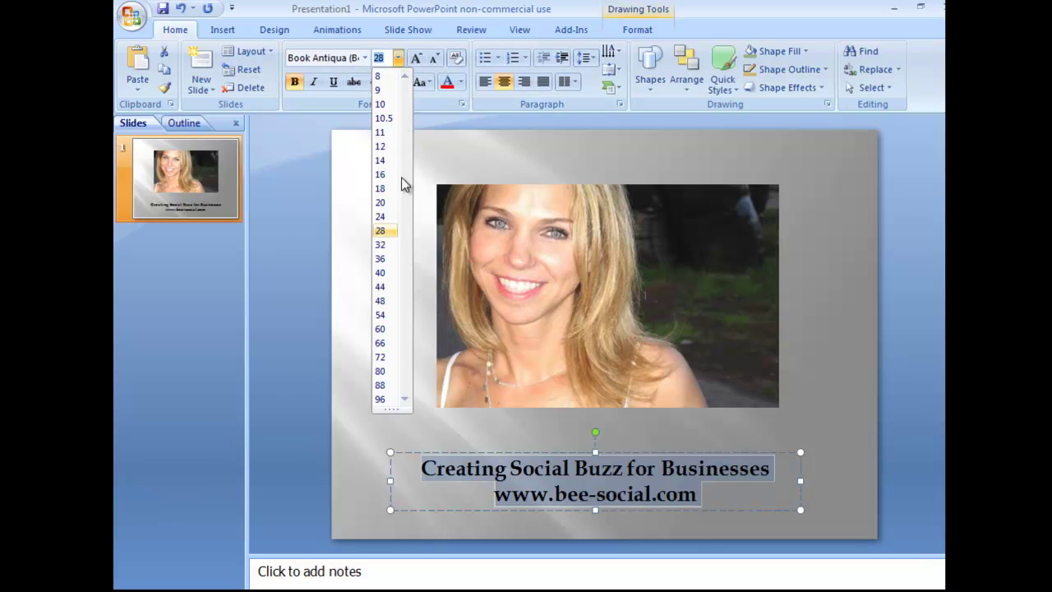
pyautogui.click(386, 245)
# Widen the text box to nearly the full slide width and place it just below the photo
pyautogui.click(388, 453)
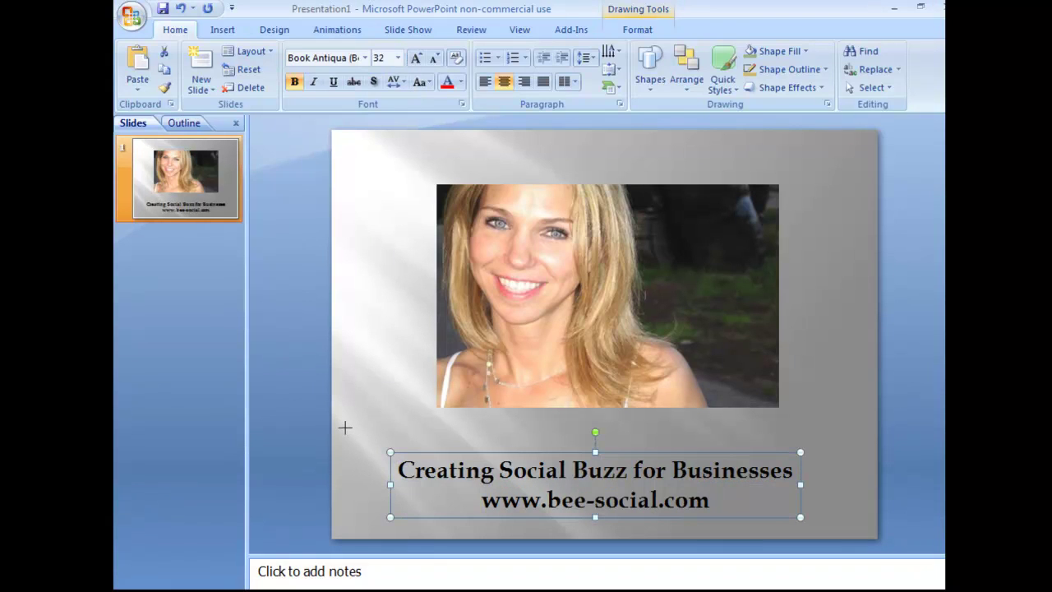
pyautogui.moveTo(343, 426); pyautogui.dragTo(341, 425)
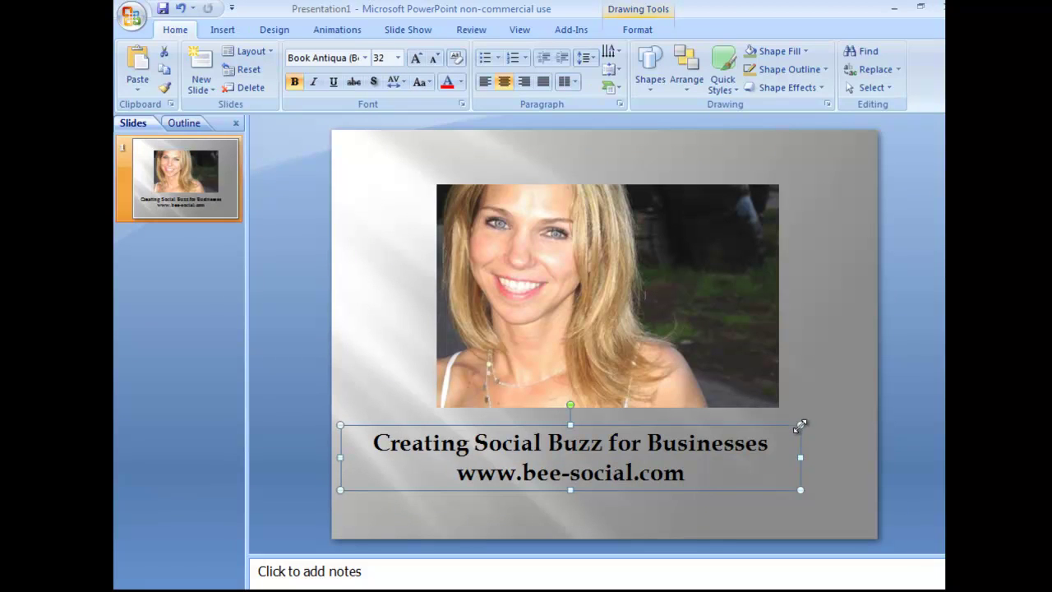
pyautogui.moveTo(857, 388); pyautogui.dragTo(876, 383)
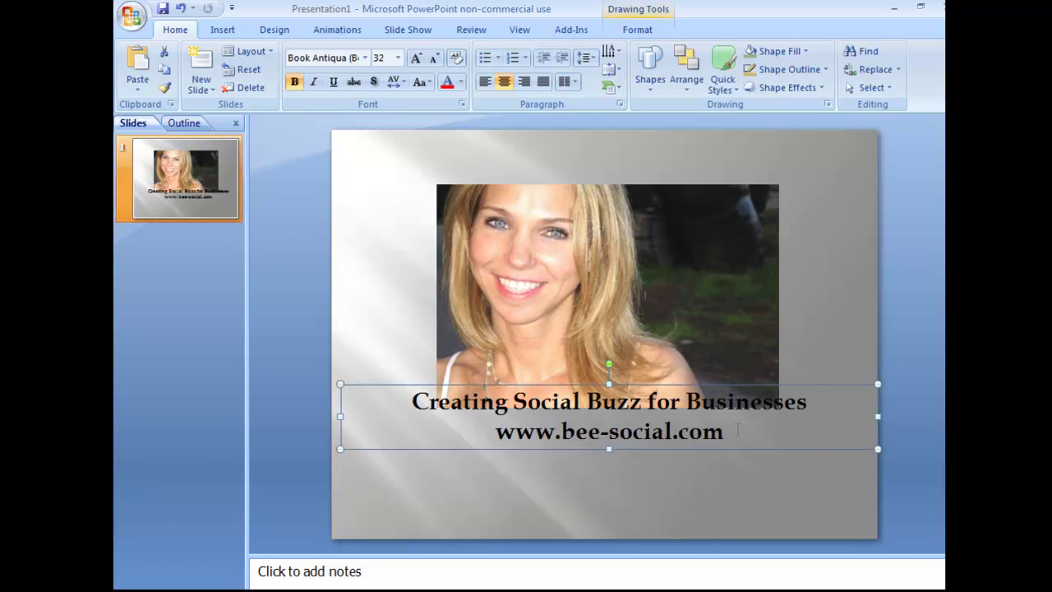
pyautogui.click(737, 430)
pyautogui.press('Escape')
pyautogui.moveTo(841, 416); pyautogui.dragTo(841, 481)
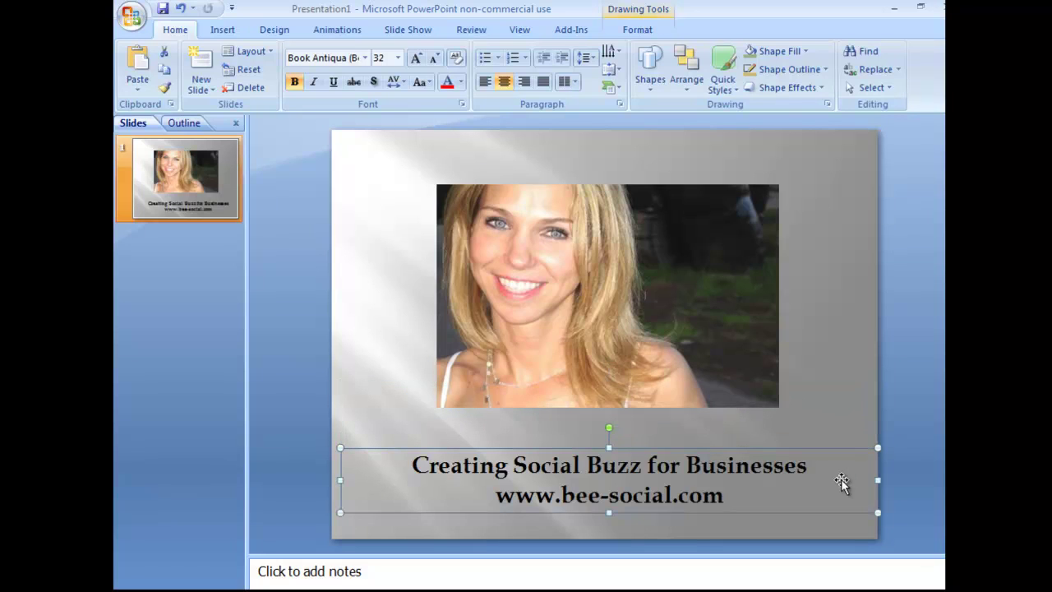
# Enlarge the slogan and website address to font size 40 and deselect the text box
pyautogui.moveTo(411, 464); pyautogui.dragTo(728, 496)
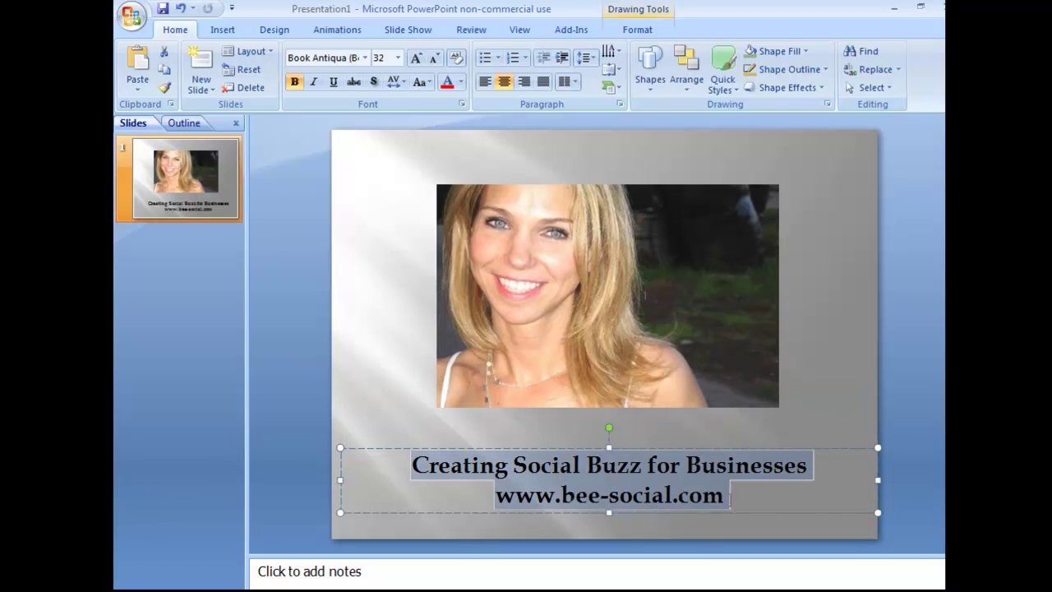
pyautogui.click(398, 58)
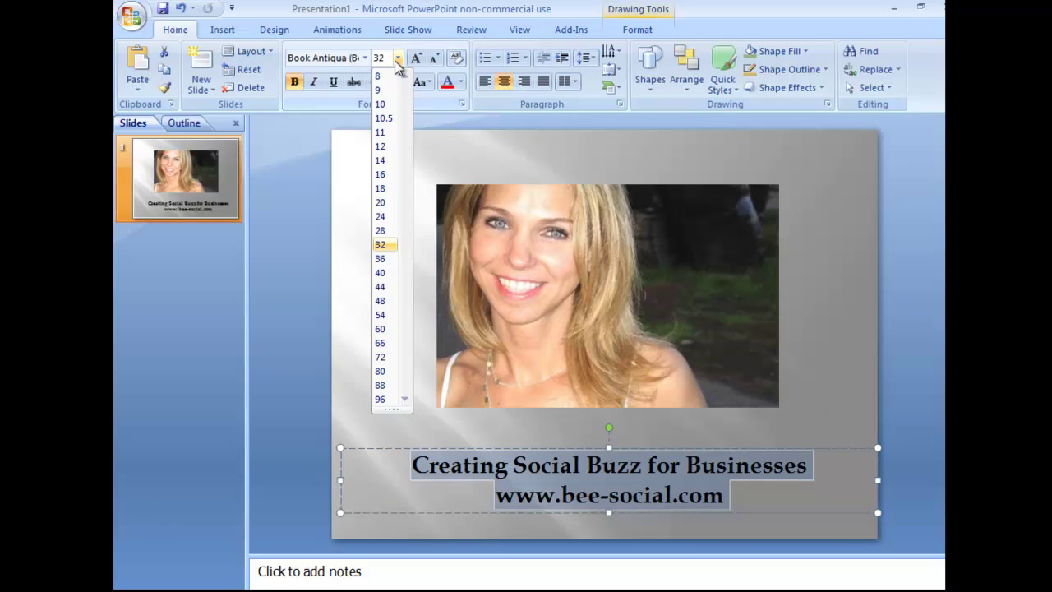
pyautogui.click(385, 274)
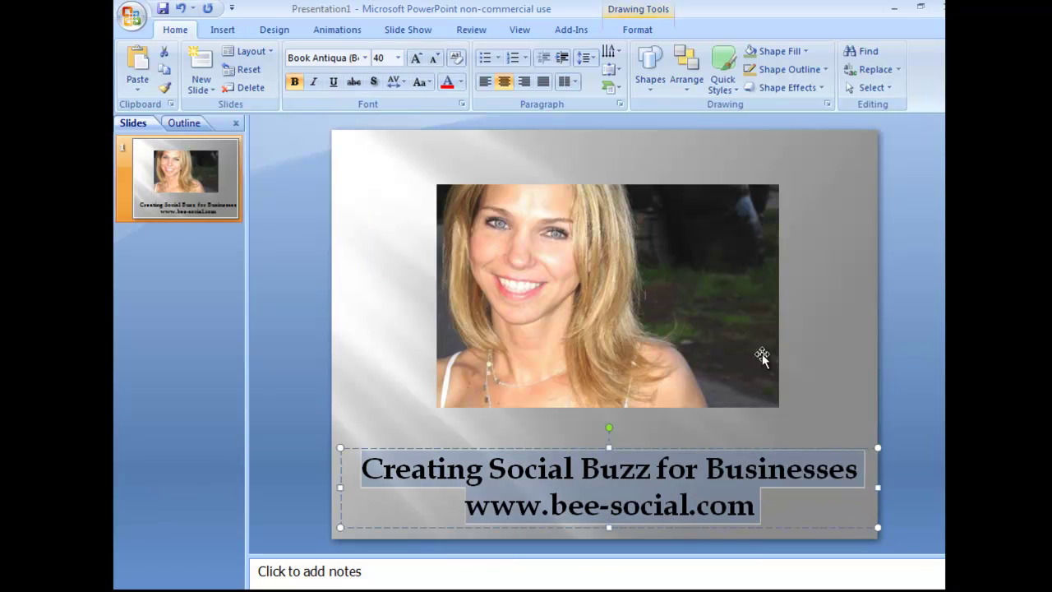
pyautogui.click(820, 390)
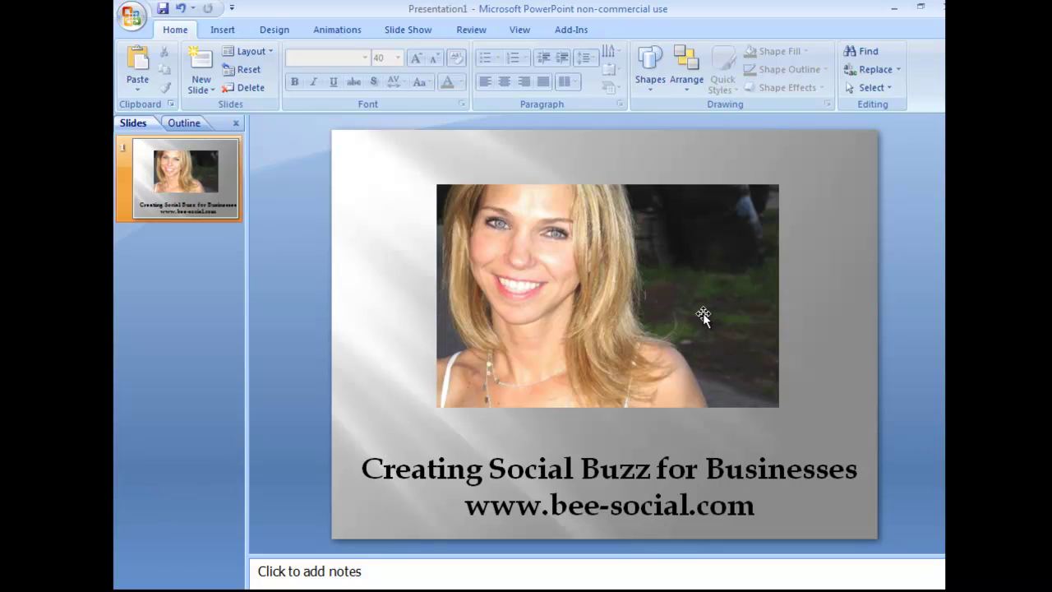
# Preview several picture styles on the portrait photo and apply the one with a plain black frame
pyautogui.click(686, 273)
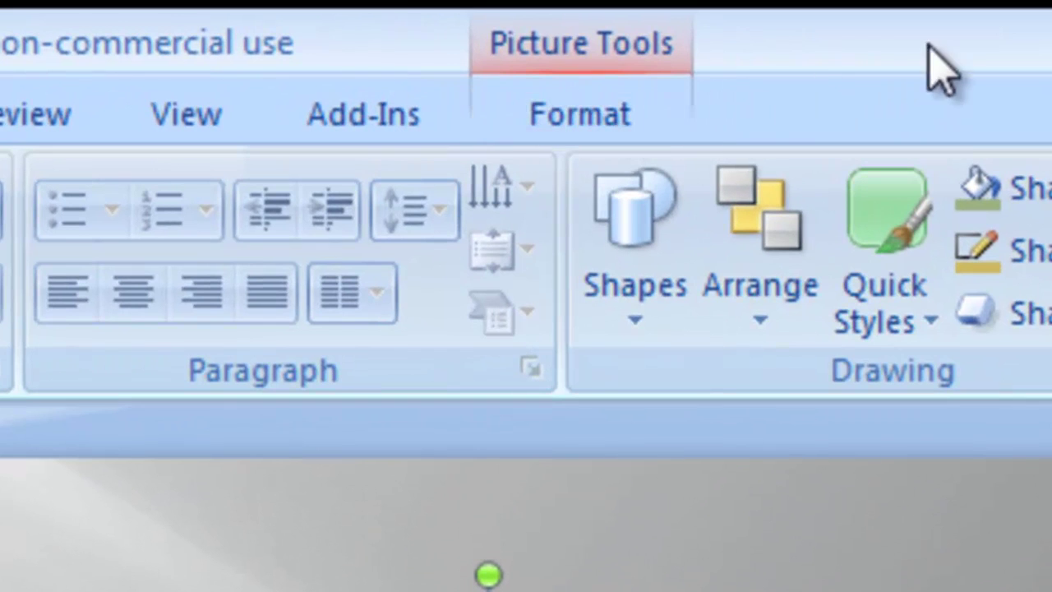
pyautogui.click(618, 114)
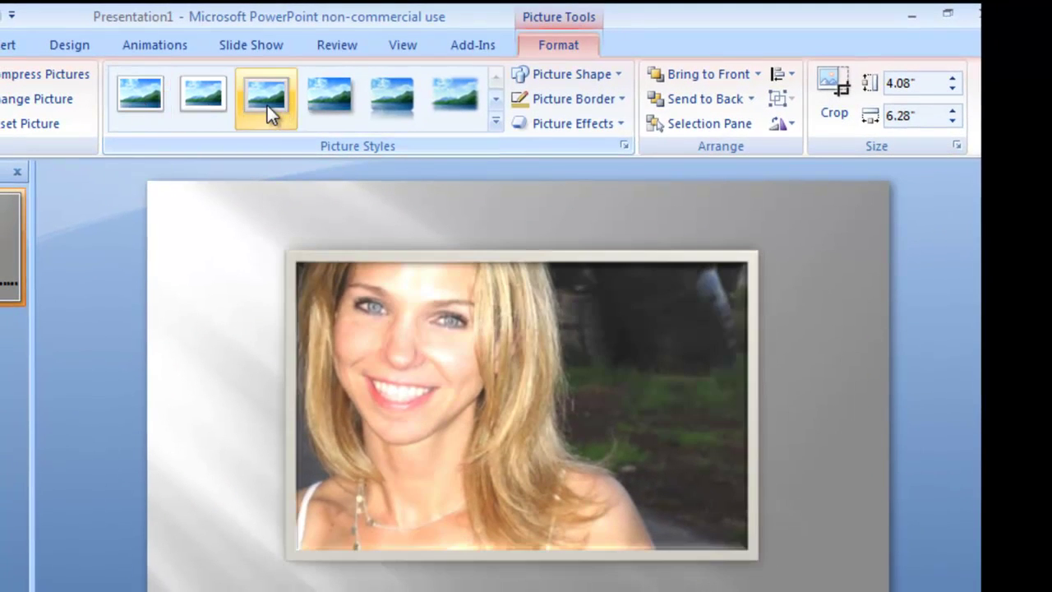
pyautogui.click(268, 105)
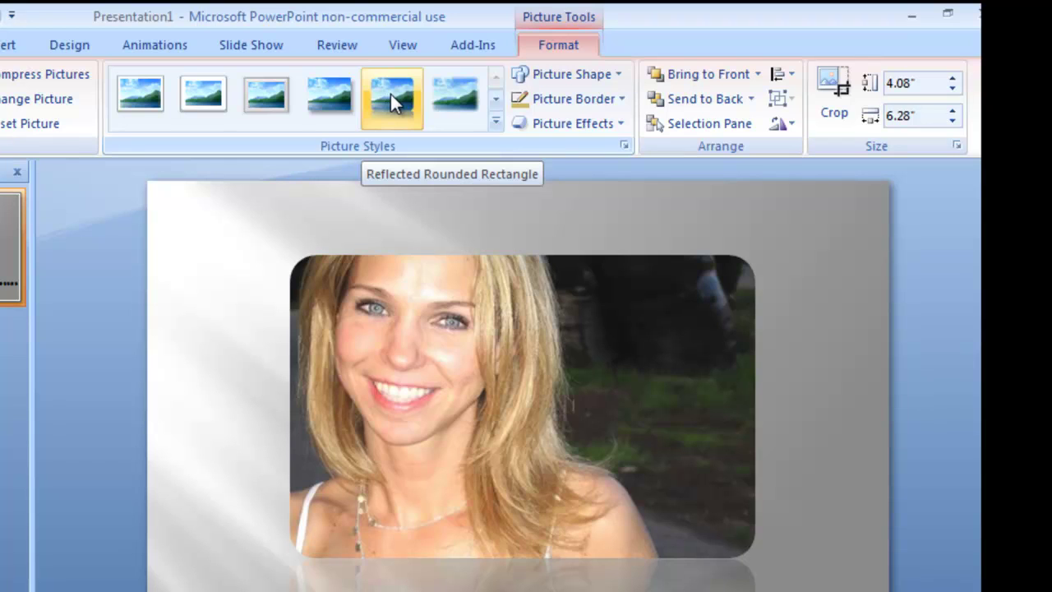
pyautogui.click(495, 98)
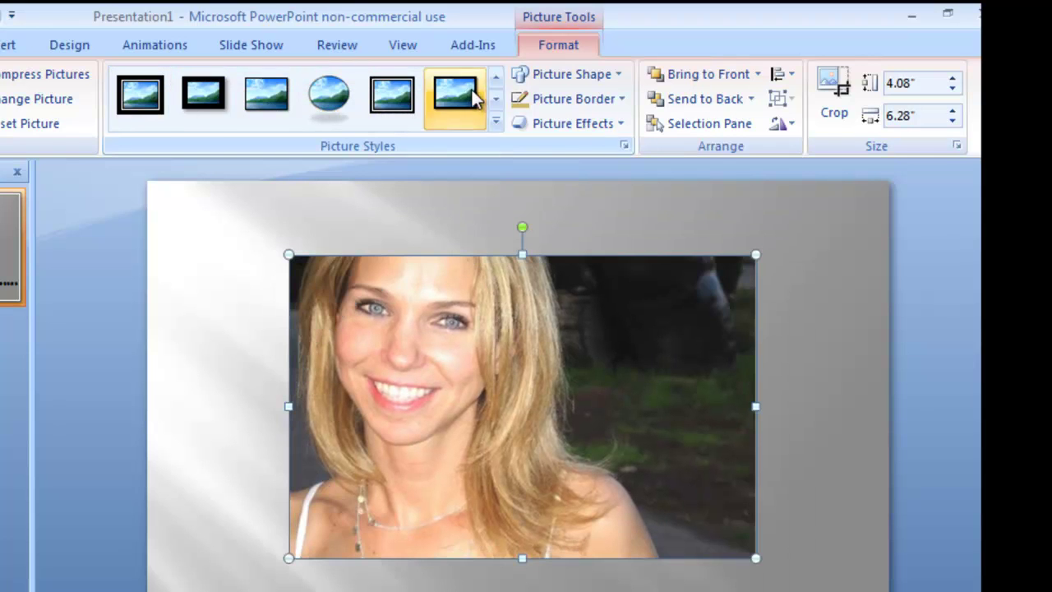
pyautogui.click(496, 98)
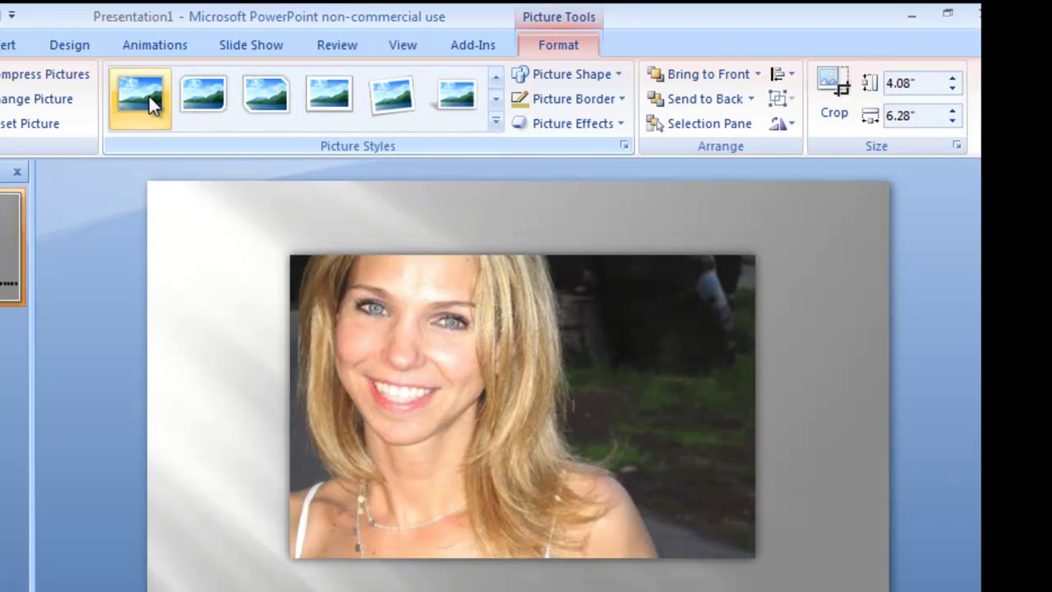
pyautogui.click(496, 76)
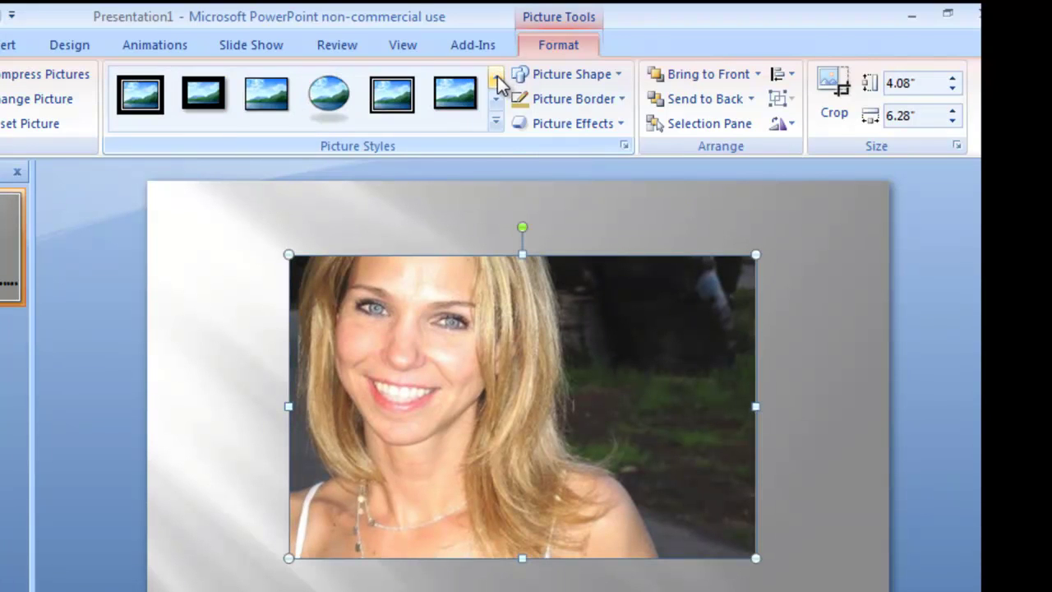
pyautogui.click(460, 97)
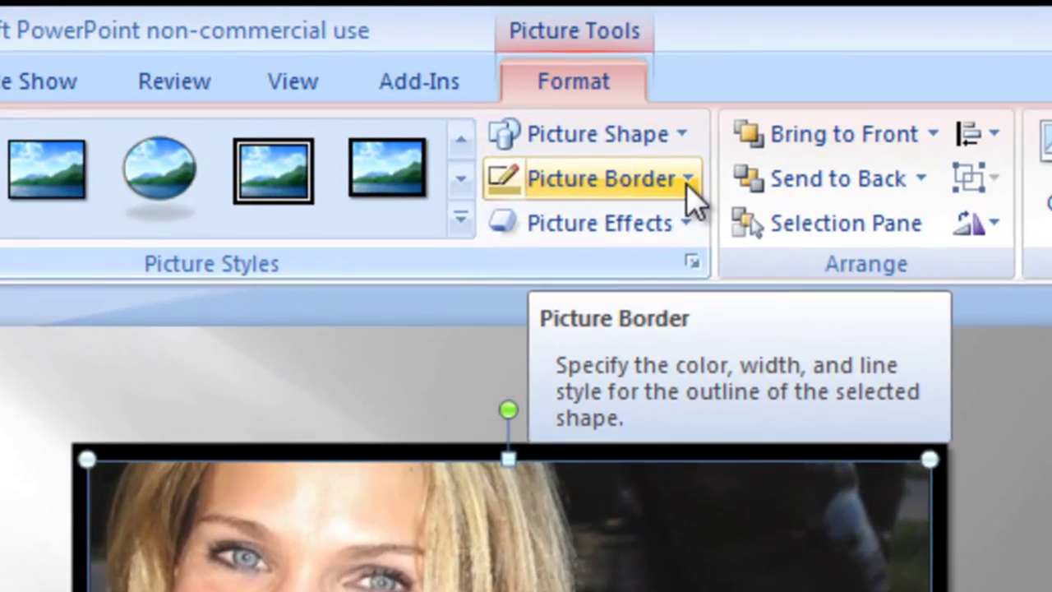
# Set the portrait photo's border color to black from the theme colors
pyautogui.click(616, 102)
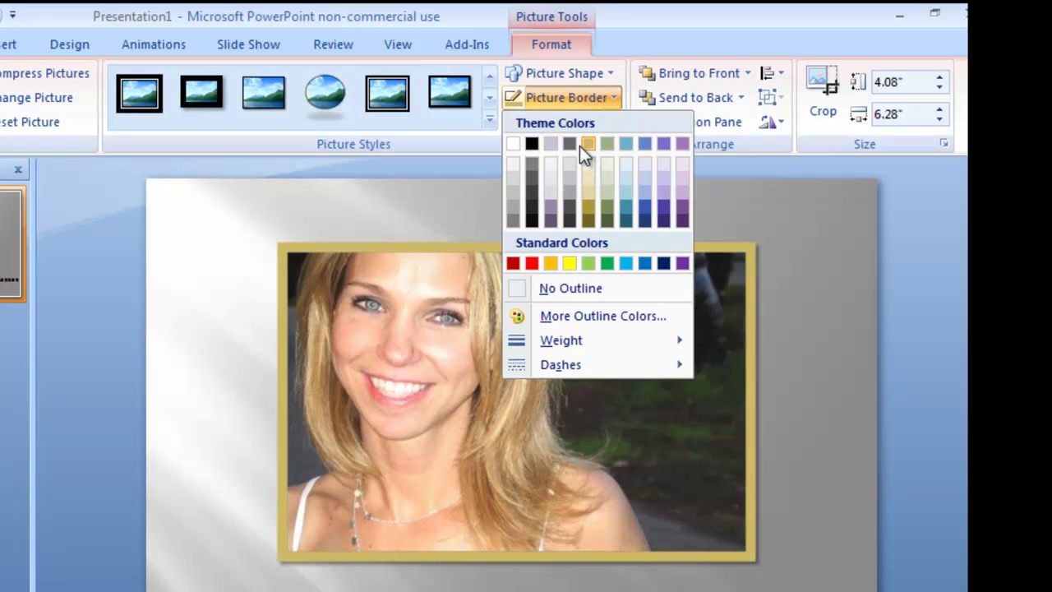
pyautogui.click(529, 145)
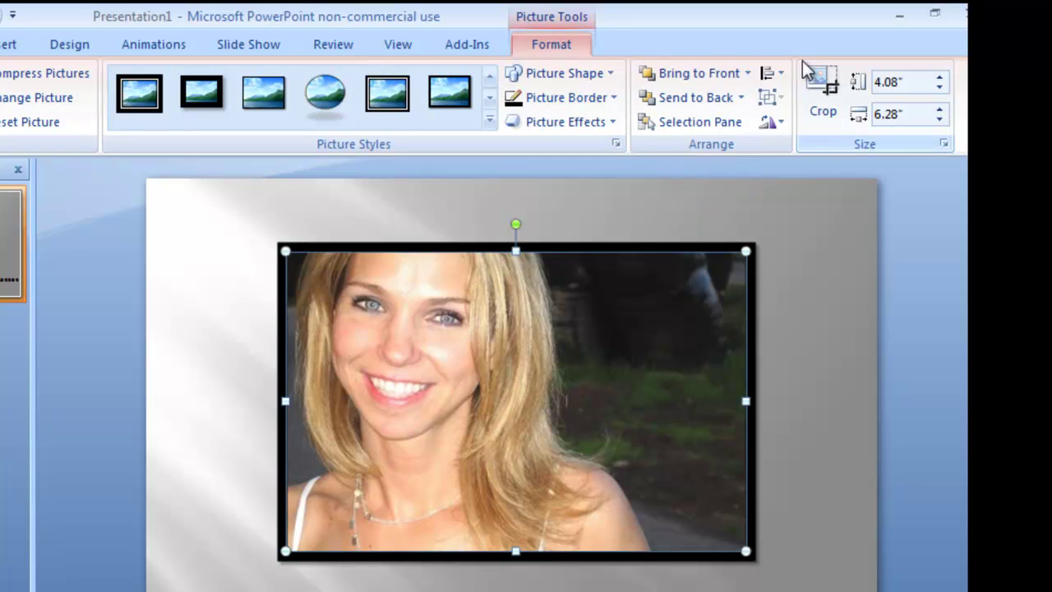
# Apply the middle reflection variation of the first row to the portrait photo and deselect it
pyautogui.click(613, 122)
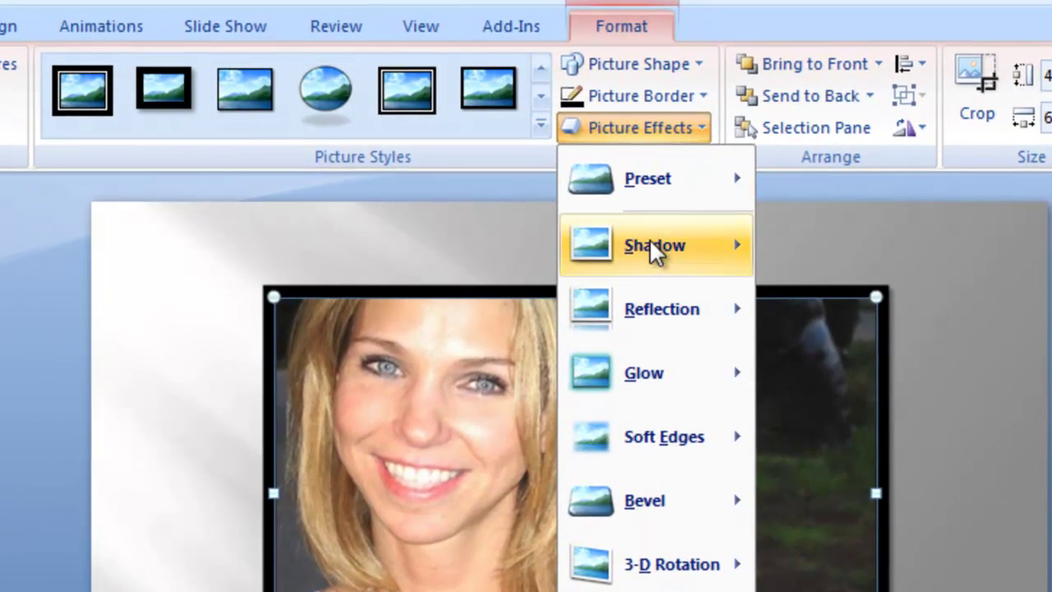
pyautogui.moveTo(649, 247)
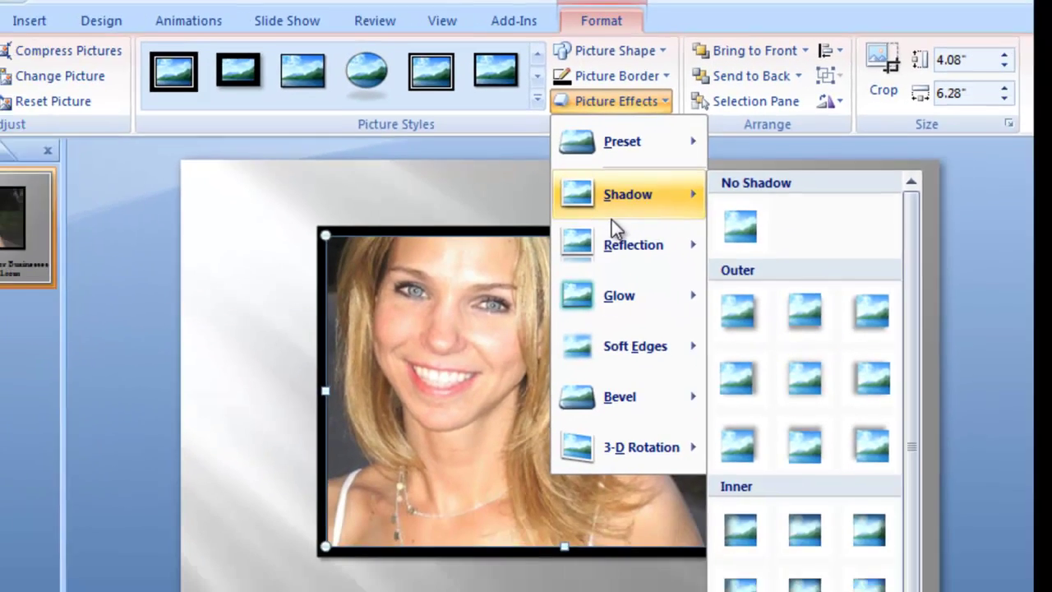
pyautogui.moveTo(660, 312)
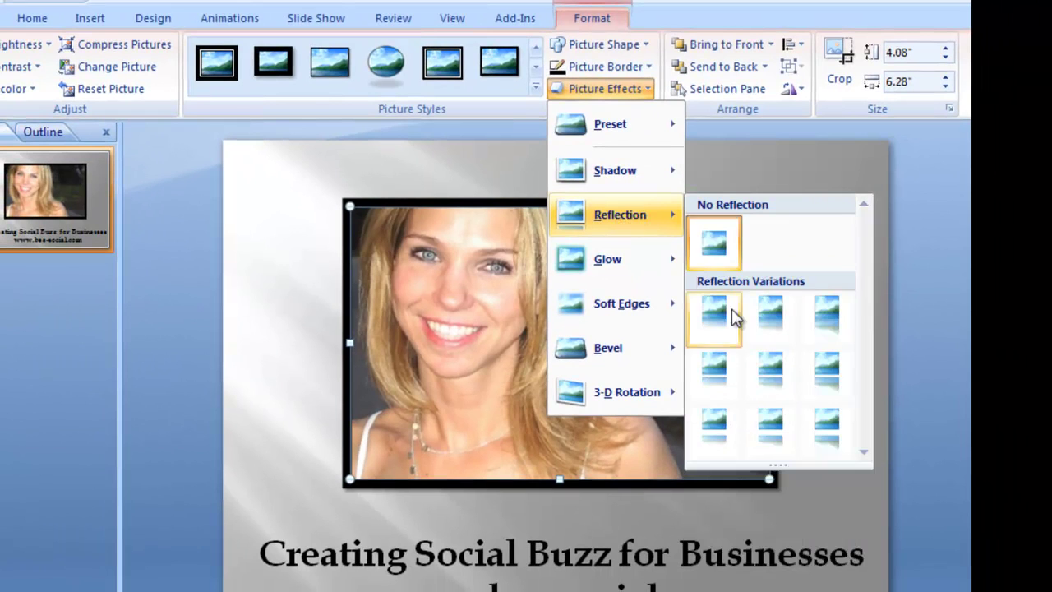
pyautogui.click(771, 313)
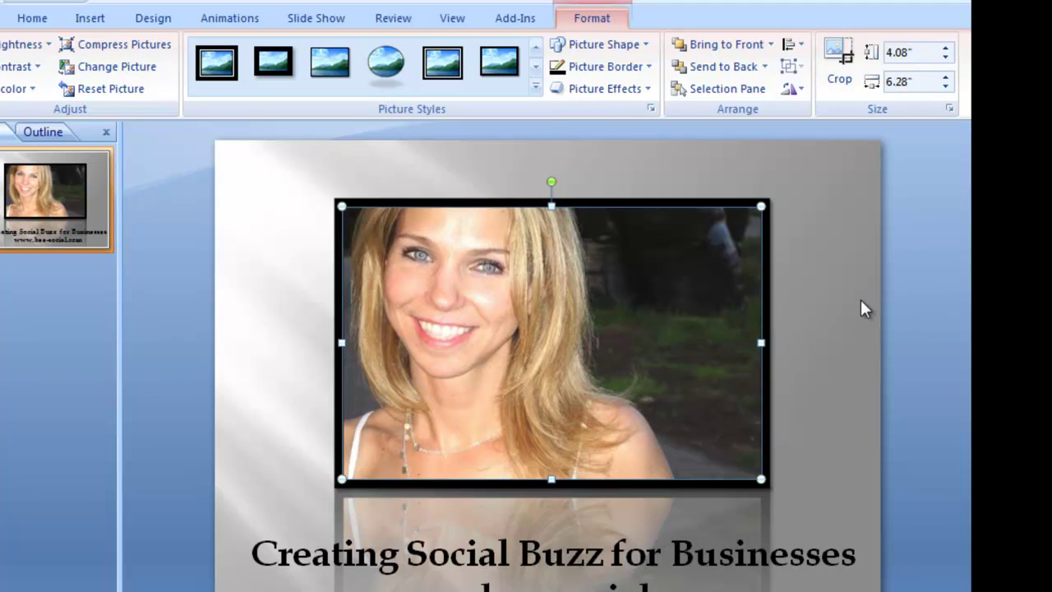
pyautogui.click(860, 301)
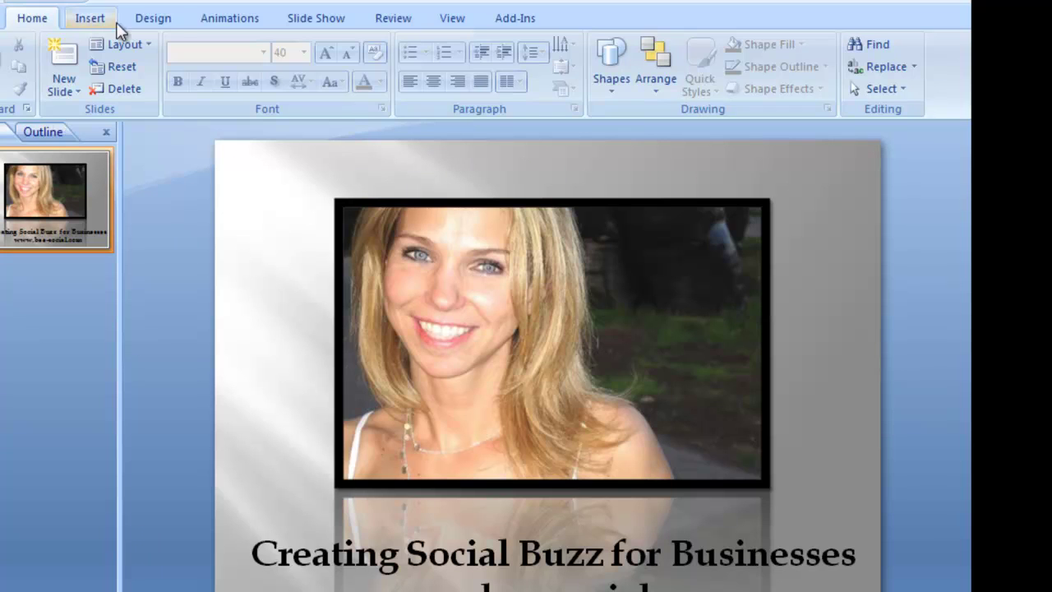
# Try the portrait slide orientation and switch the slide back to landscape
pyautogui.click(168, 23)
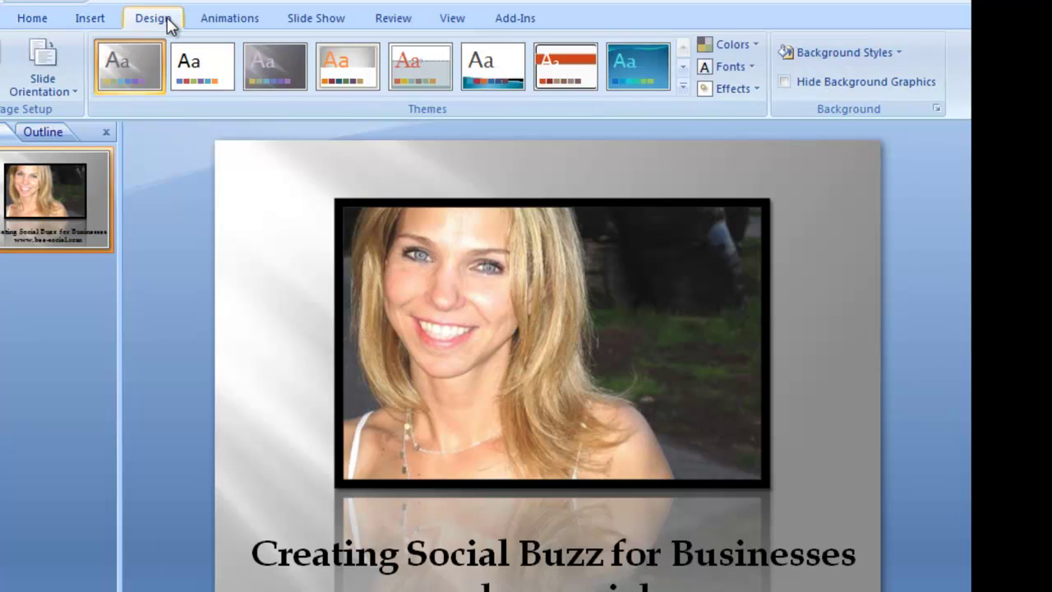
pyautogui.click(69, 90)
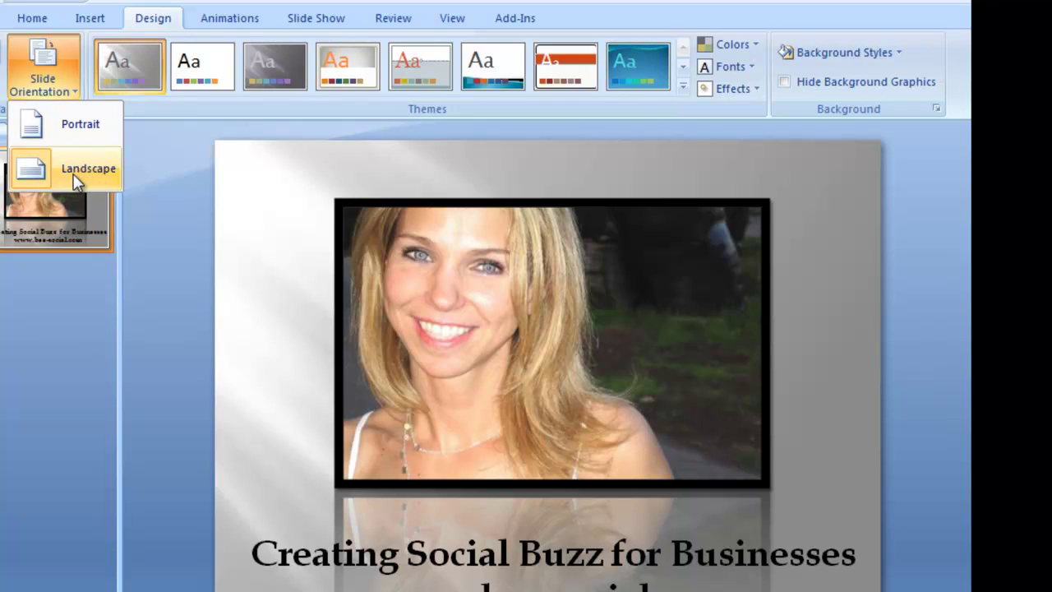
pyautogui.click(89, 127)
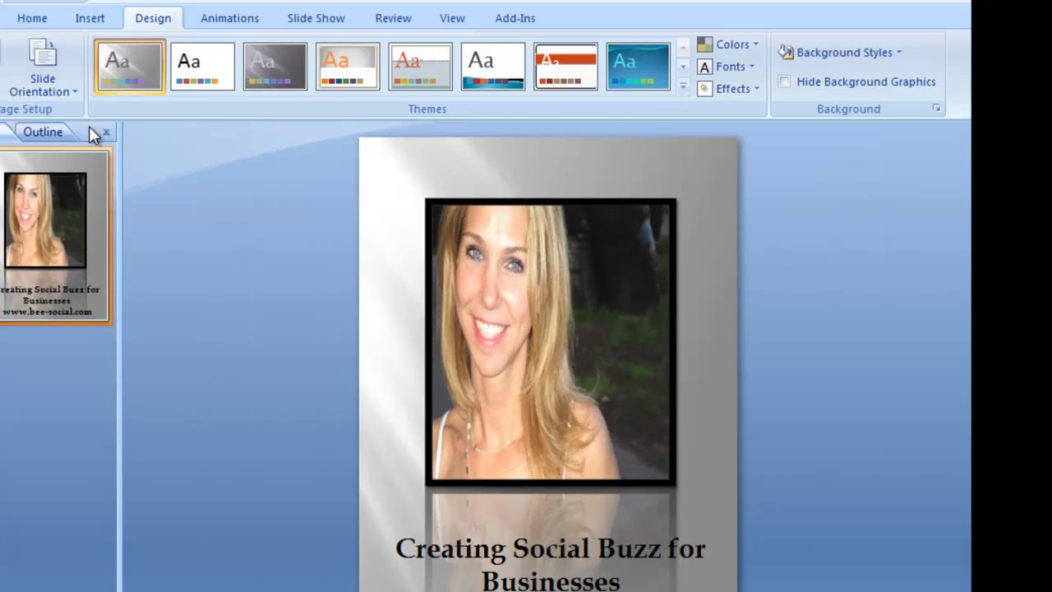
pyautogui.click(45, 70)
pyautogui.click(78, 169)
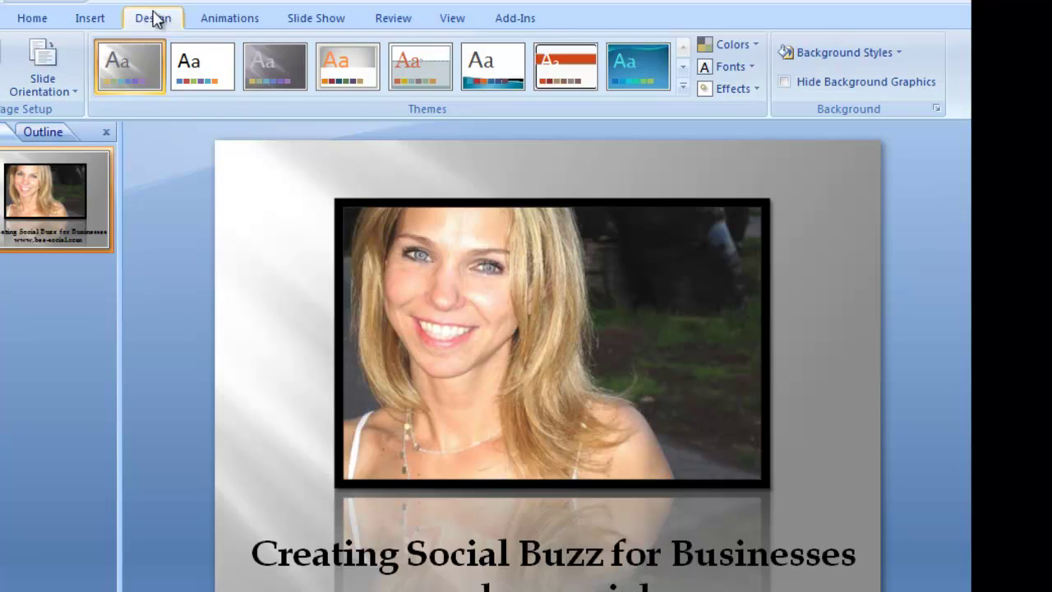
pyautogui.scroll(-1, 168, 187)
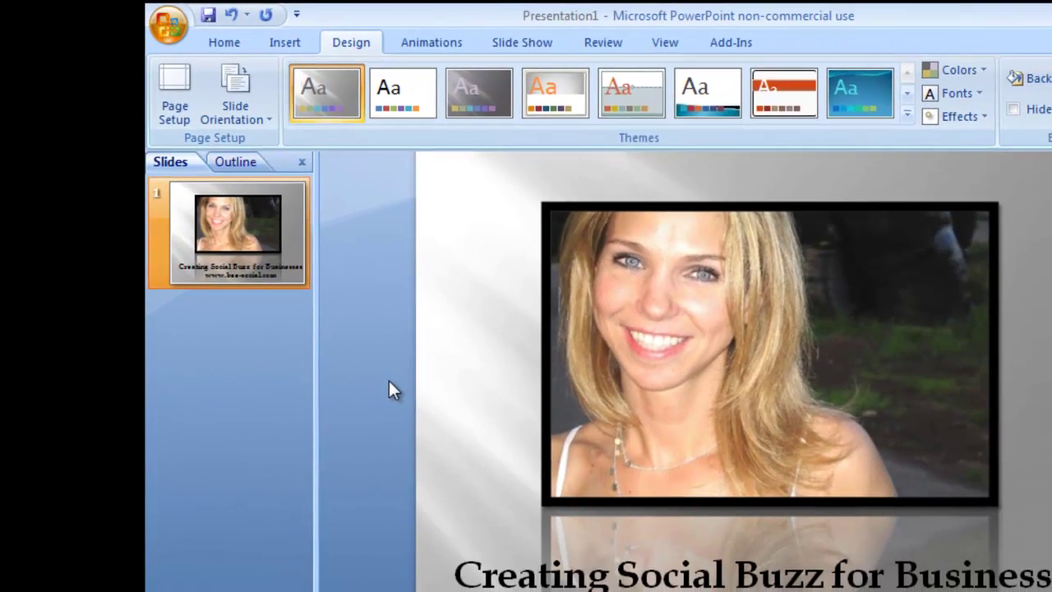
# Start saving the presentation with JPEG File Interchange Format as the file type
pyautogui.hotkey('ctrl', 's')
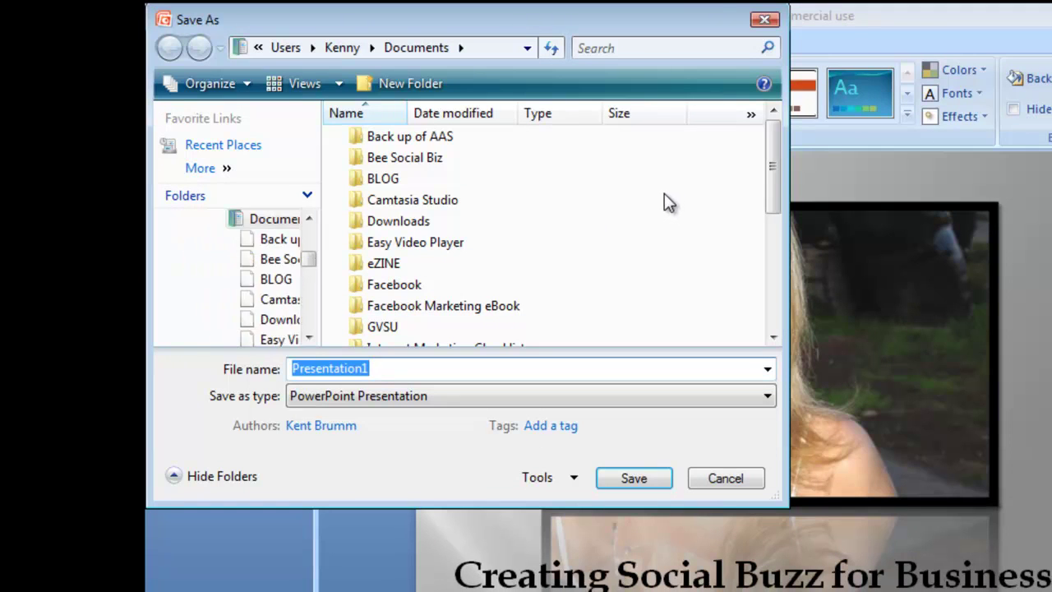
pyautogui.click(768, 398)
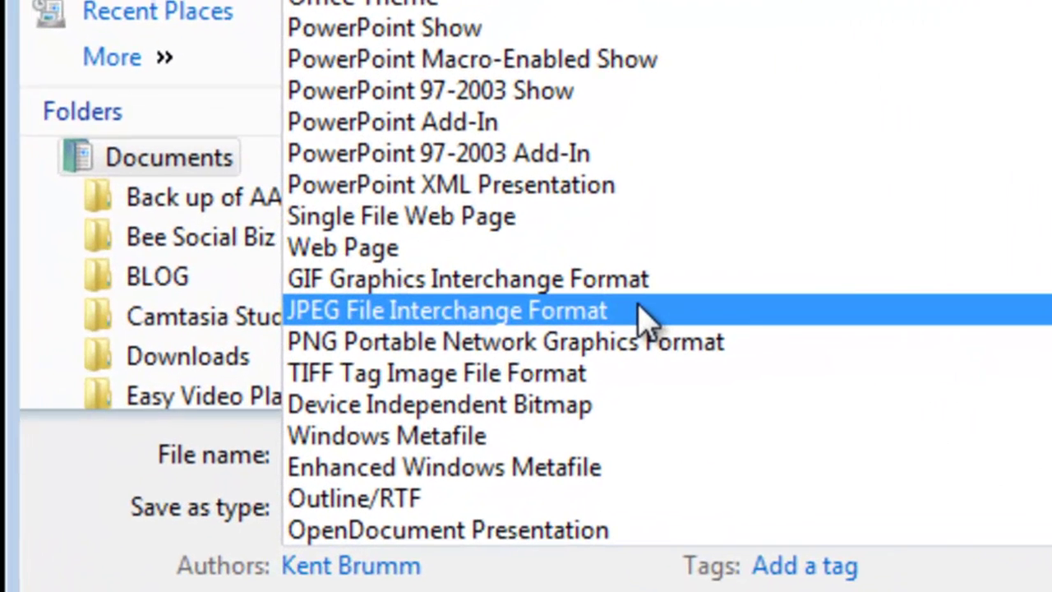
pyautogui.click(649, 316)
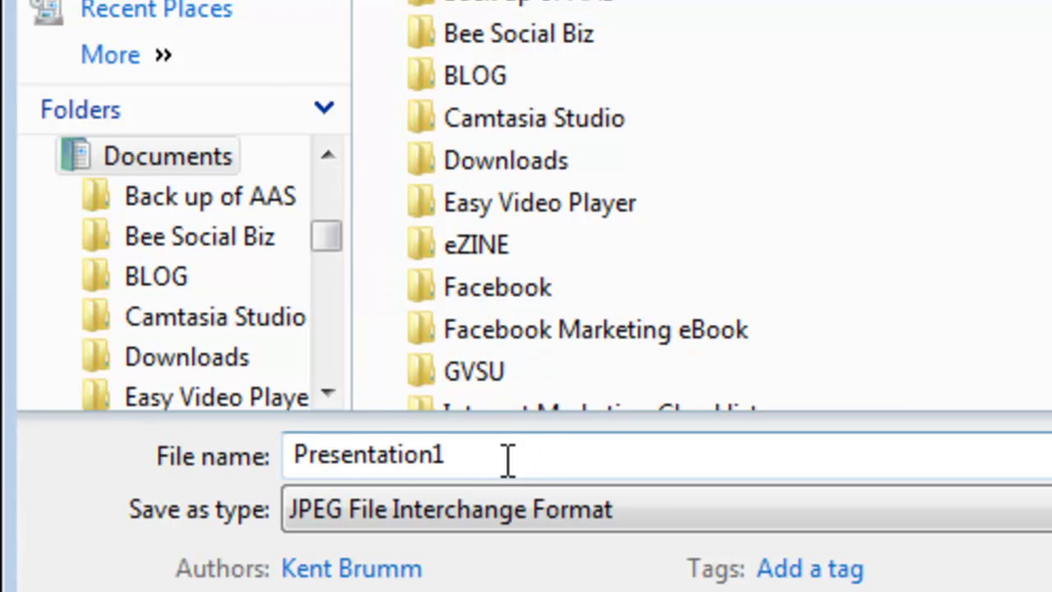
# Name the file Facebook Profile Photo-5 and save it, exporting every slide as an image
pyautogui.moveTo(505, 458); pyautogui.dragTo(277, 465)
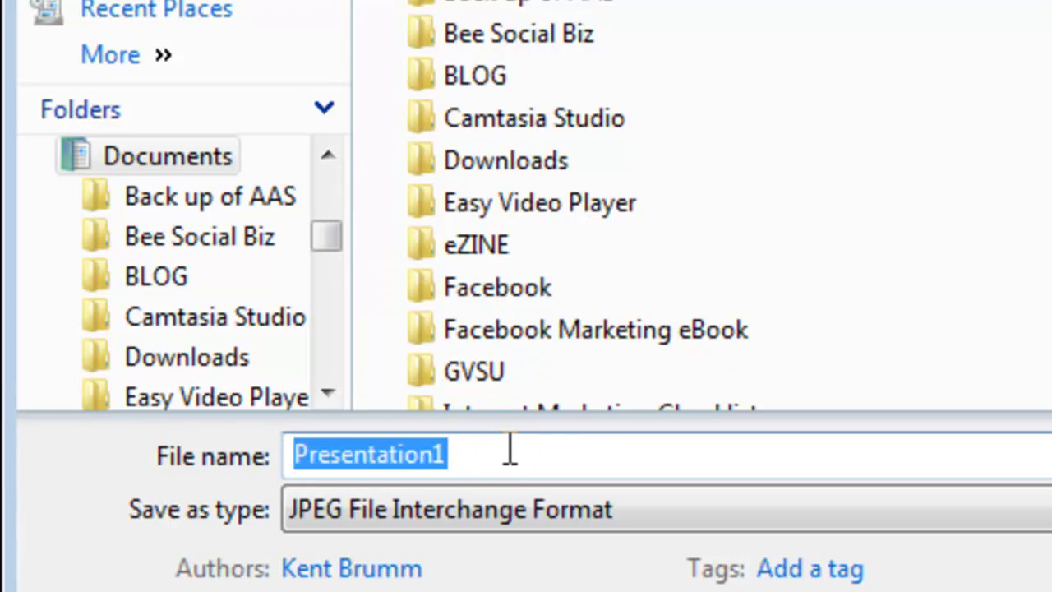
pyautogui.write('Faceboo')
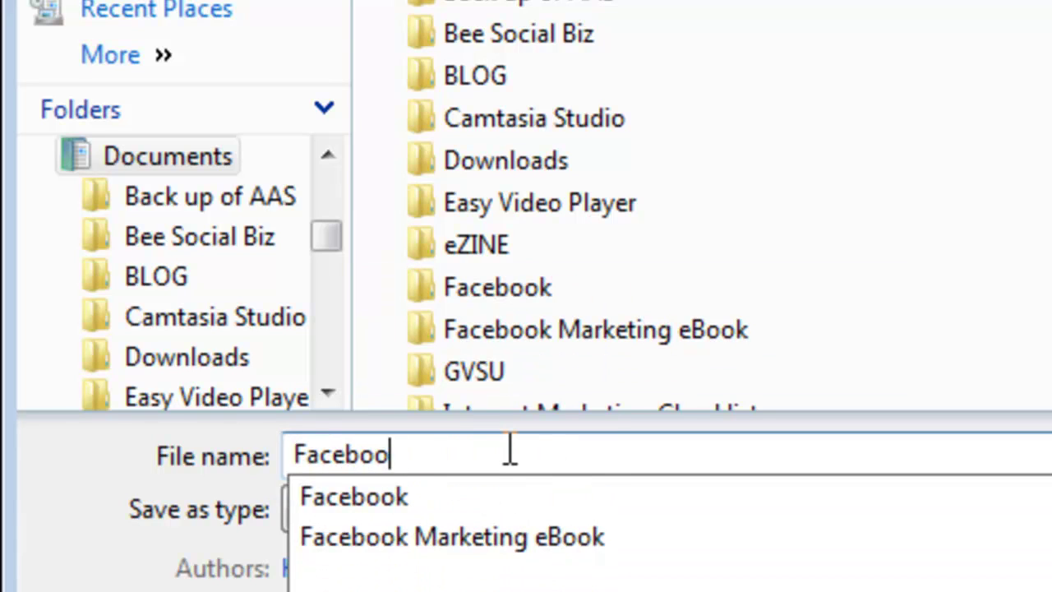
pyautogui.write('k Profile P')
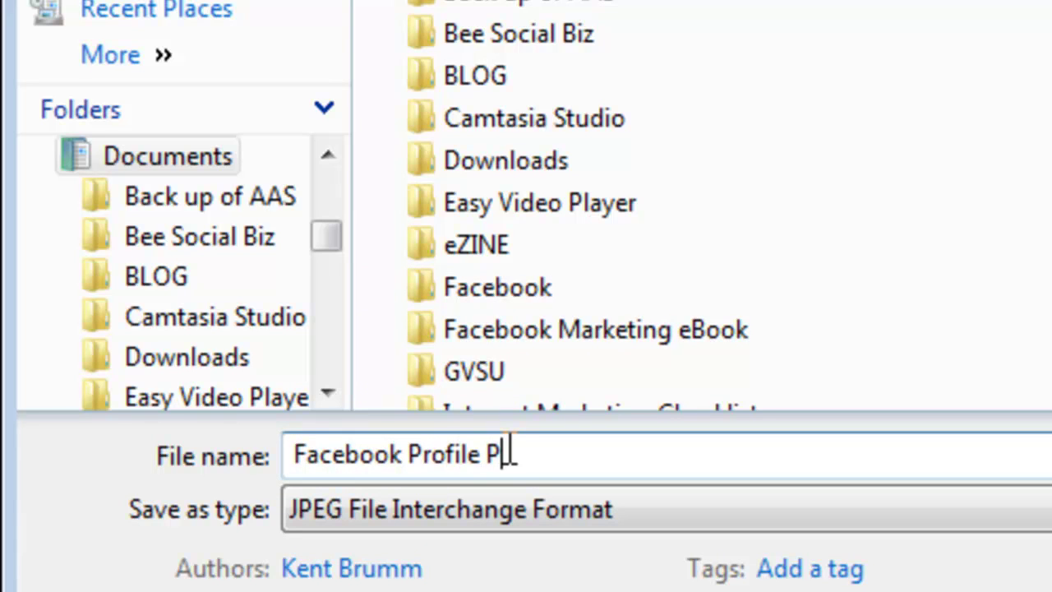
pyautogui.write('hot')
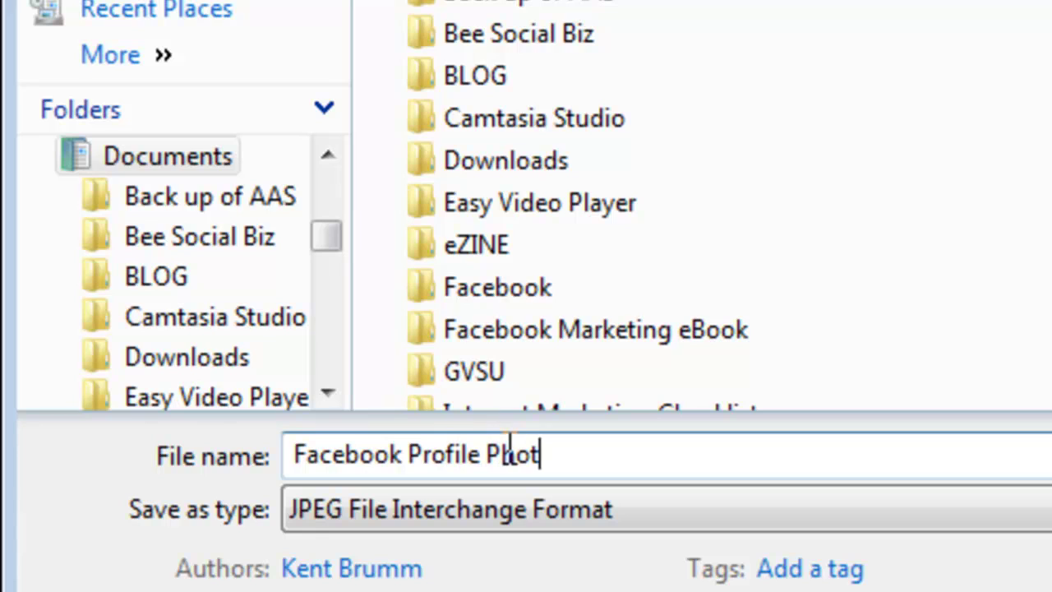
pyautogui.write('s')
pyautogui.press('BackSpace')
pyautogui.write('o-5')
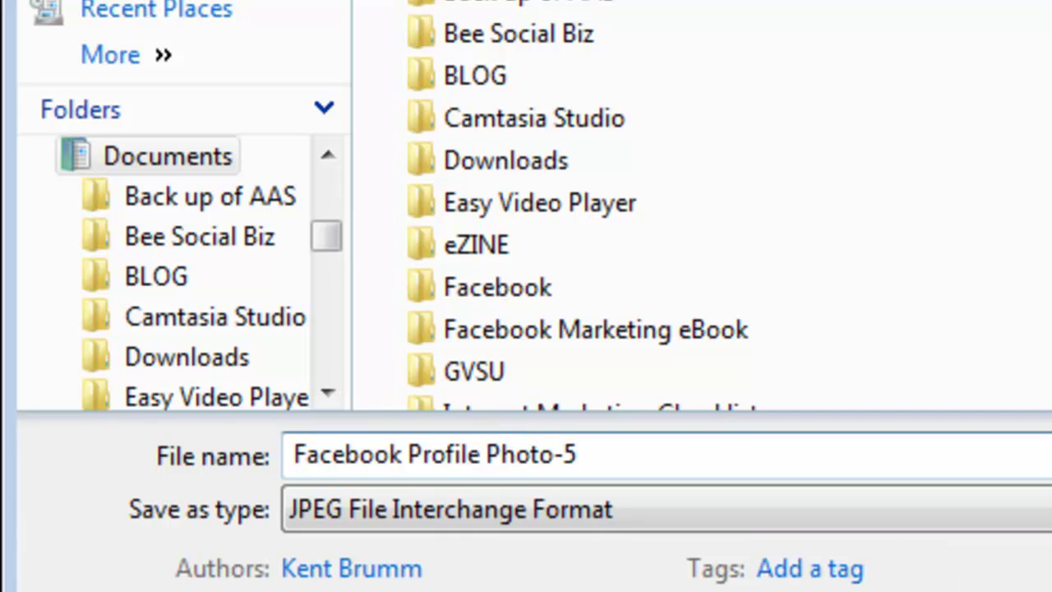
pyautogui.press('Return')
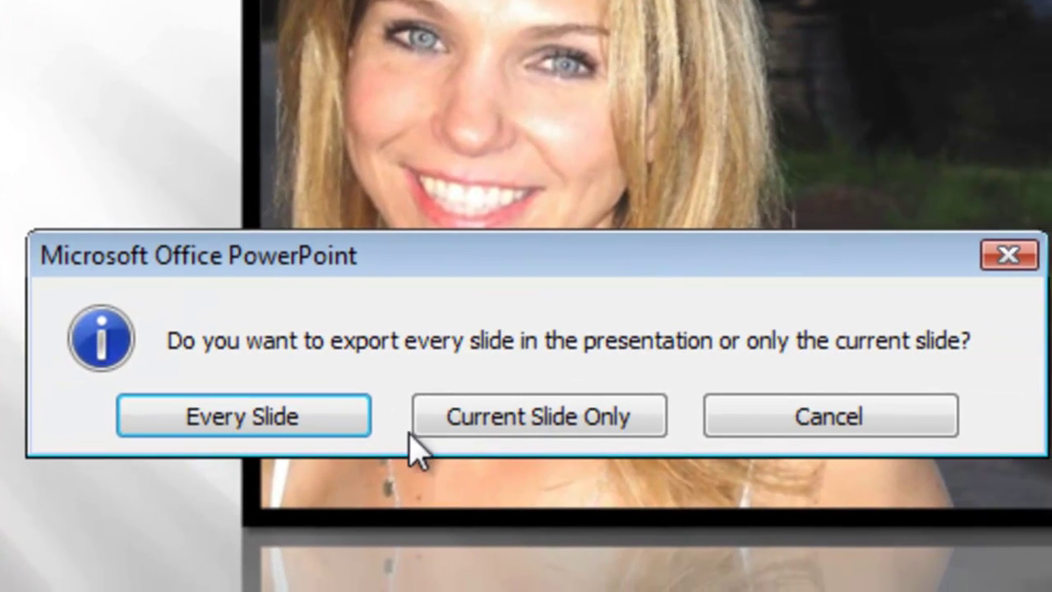
pyautogui.click(333, 423)
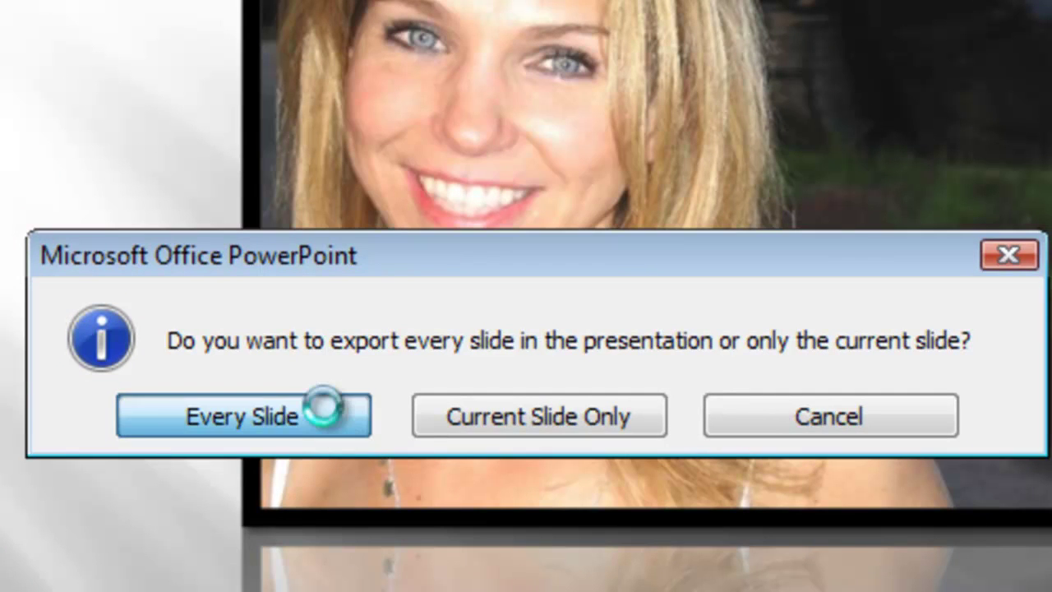
pyautogui.click(547, 423)
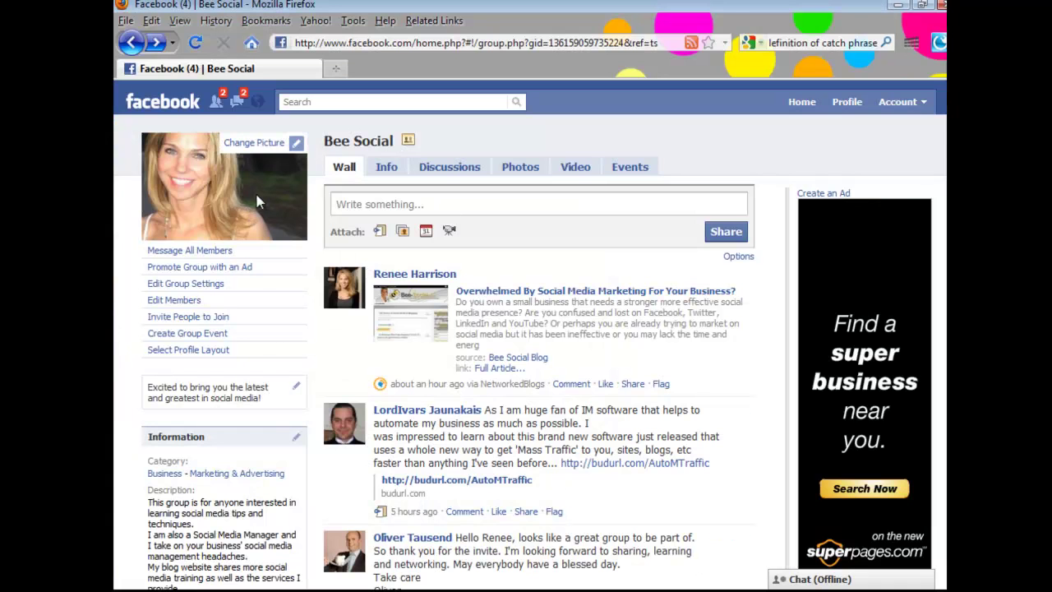
# Switch to the Bee Social Facebook group in Firefox and start browsing for a new profile picture file
pyautogui.click(256, 143)
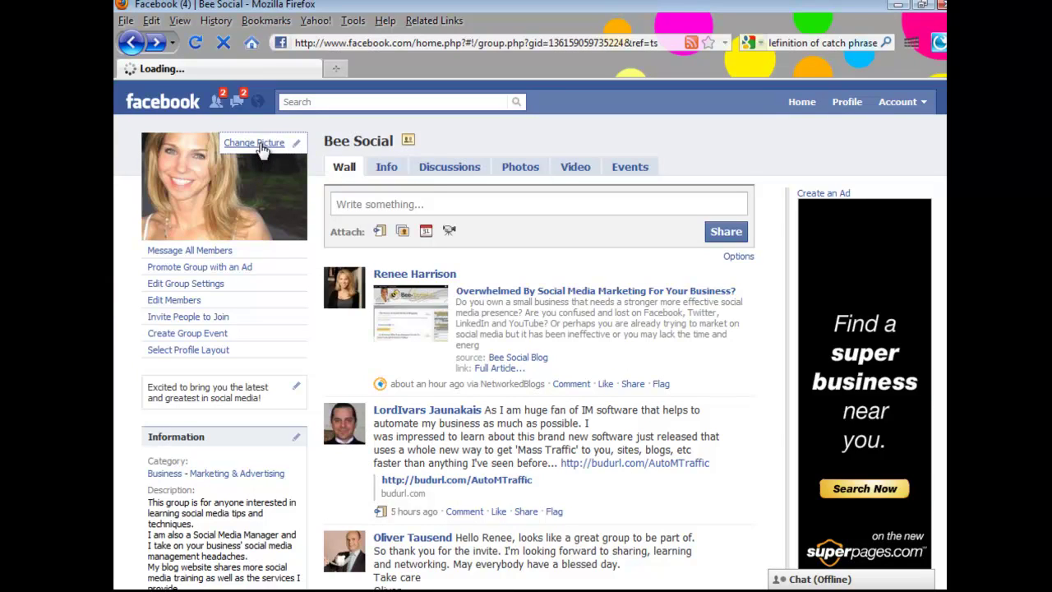
pyautogui.click(355, 167)
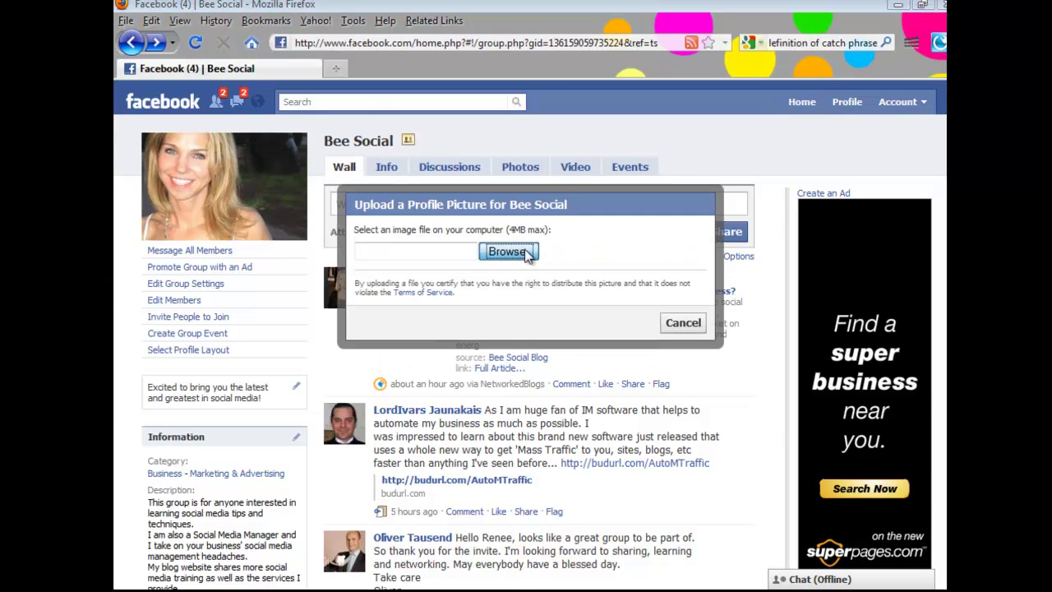
pyautogui.click(513, 251)
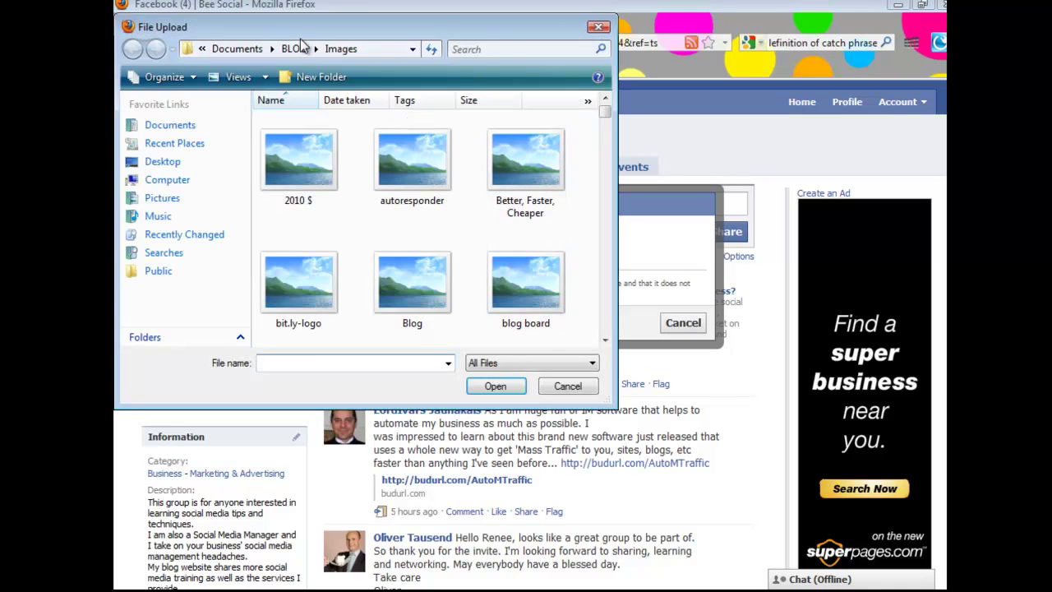
# Open the Facebook Profile Photo-5 folder in Documents and upload the Slide1 image as the group's picture
pyautogui.click(169, 124)
pyautogui.click(372, 269)
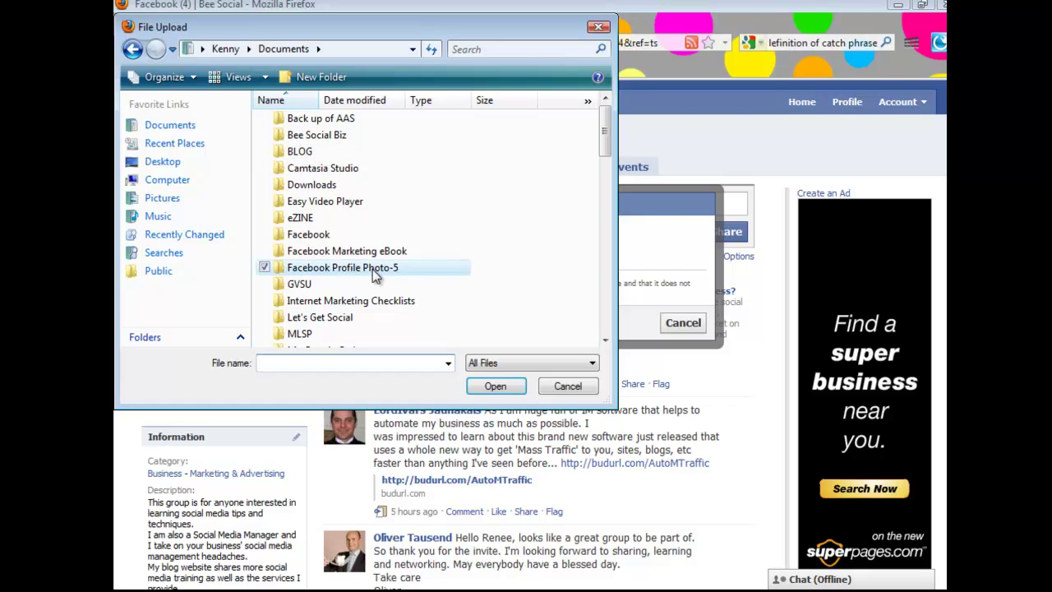
pyautogui.click(372, 268)
pyautogui.click(367, 268)
pyautogui.doubleClick(371, 267)
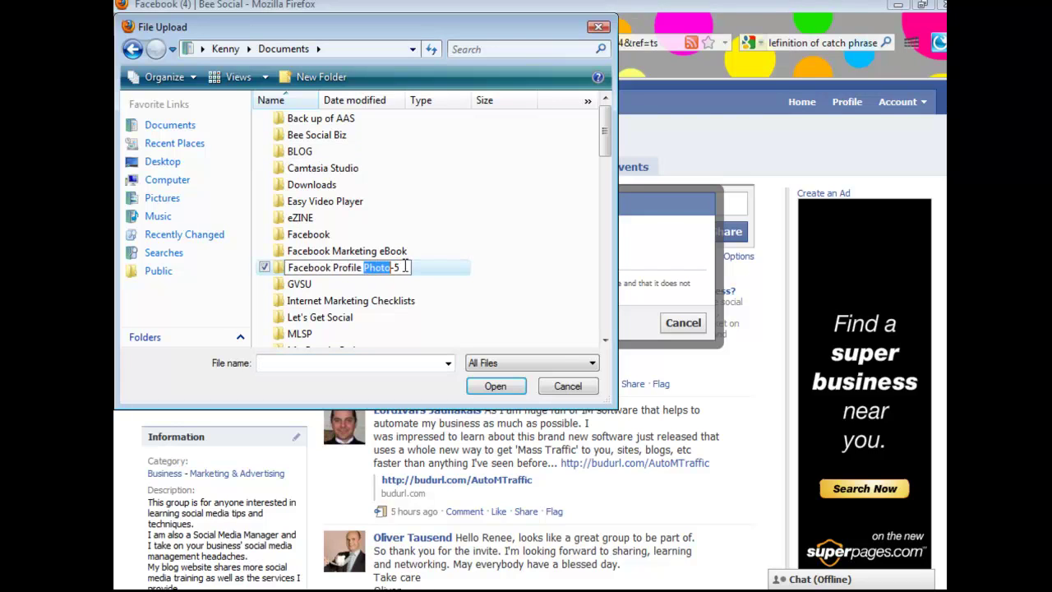
pyautogui.click(404, 267)
pyautogui.click(515, 385)
pyautogui.click(515, 388)
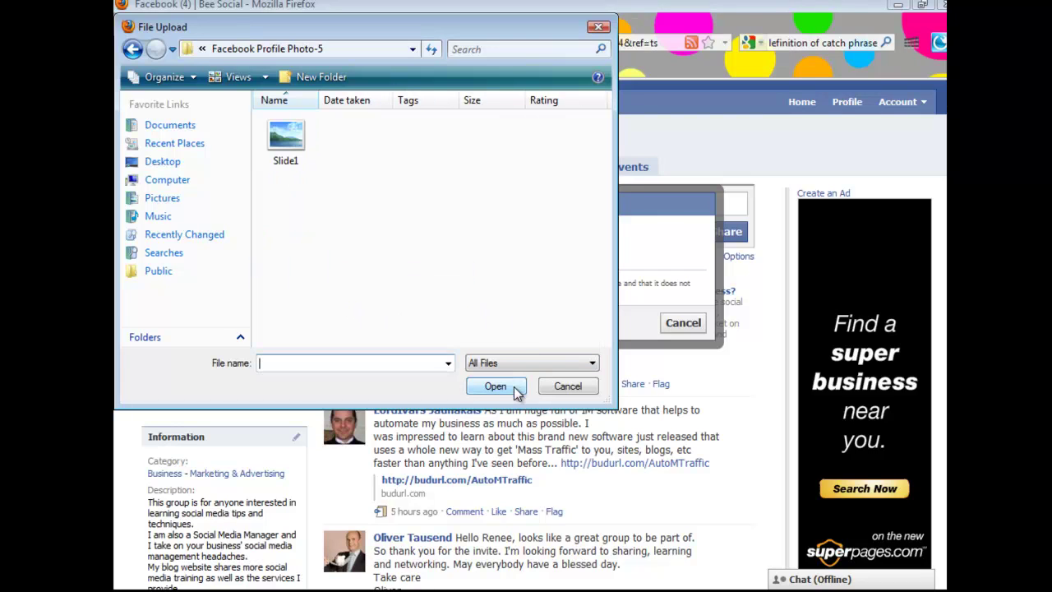
pyautogui.doubleClick(286, 146)
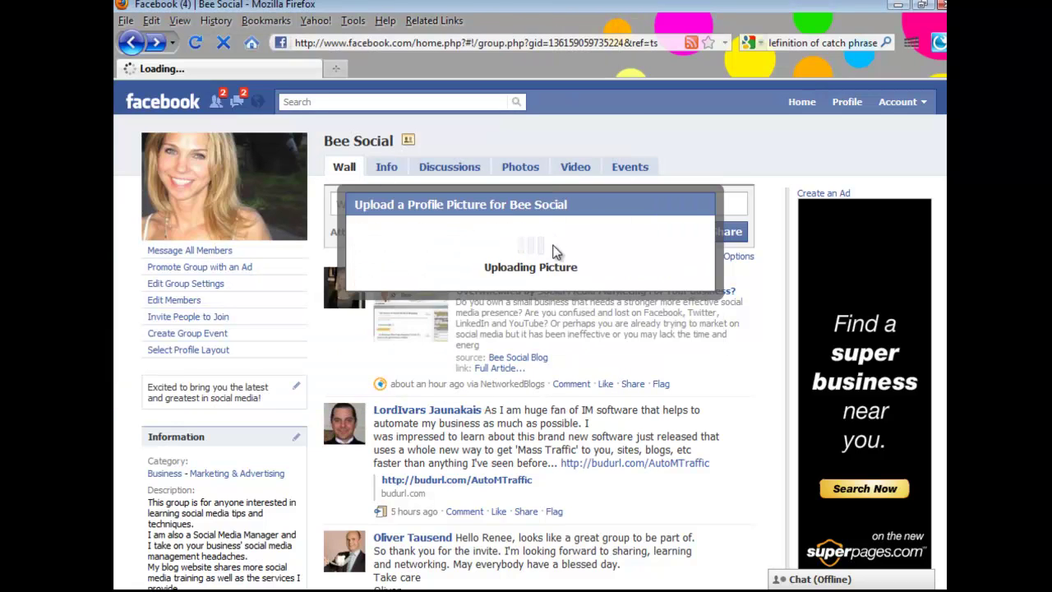